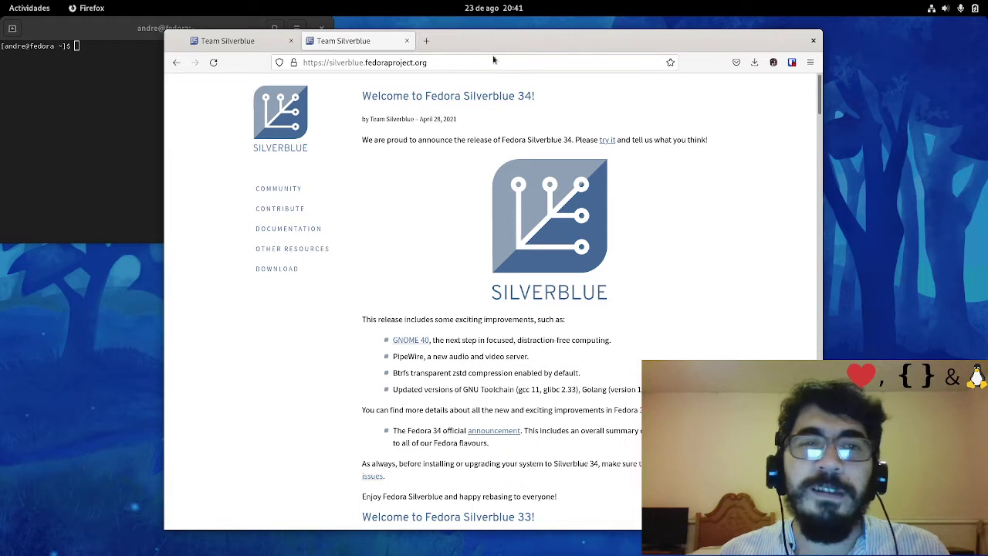
Close the duplicate Silverblue tab, open the documentation in a background tab, and go to Download
key("ctrl+w")
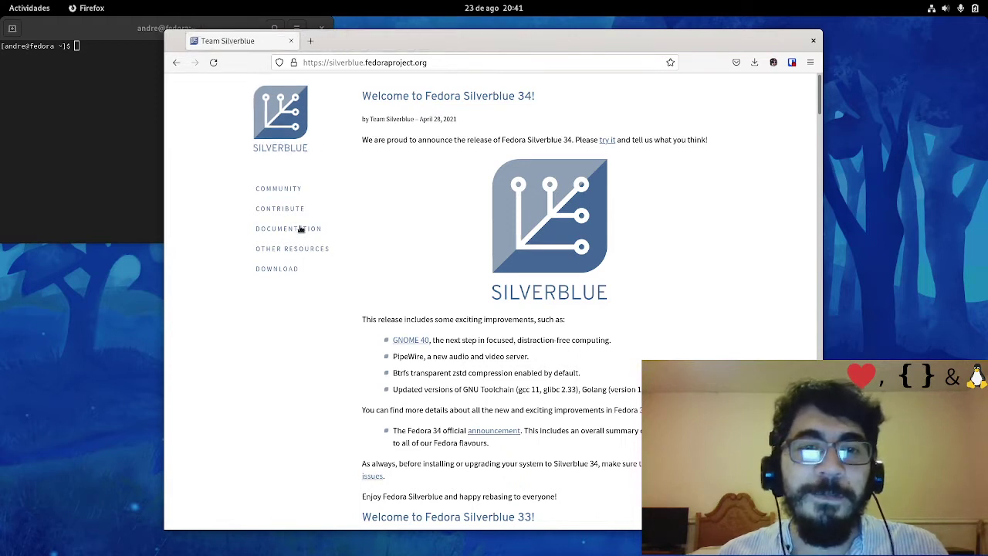
middle_click(301, 230)
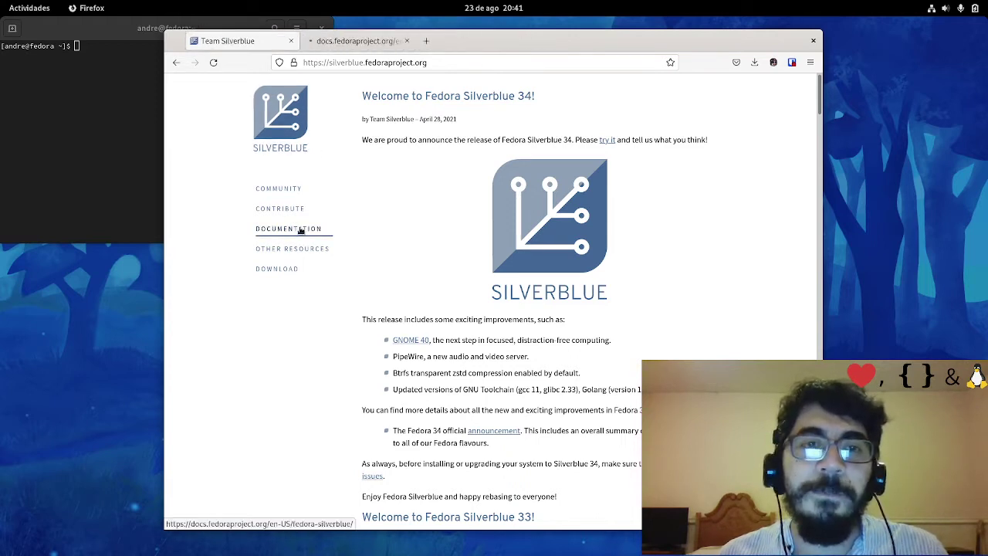
left_click(285, 270)
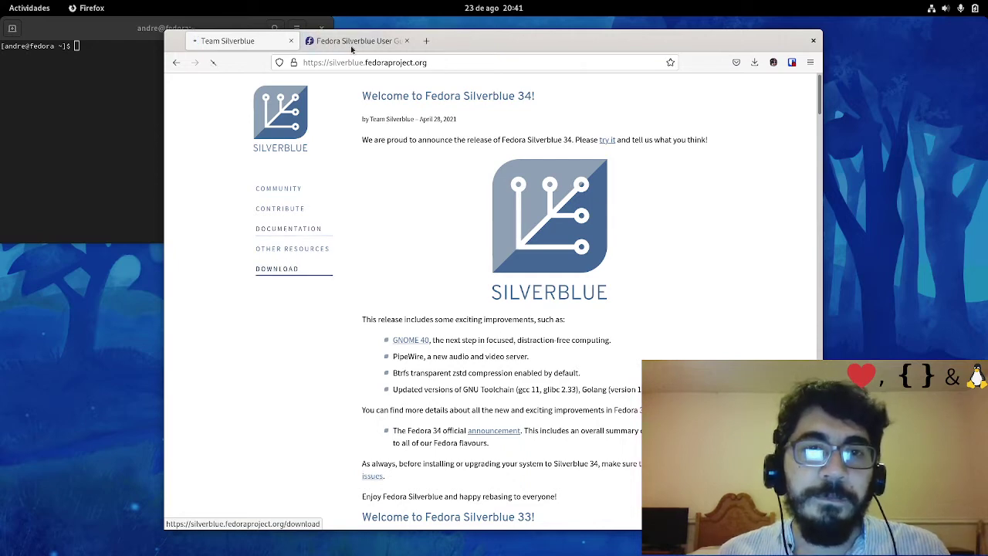
Skim the Fedora Silverblue User Guide, then return to the download page tab
left_click(355, 40)
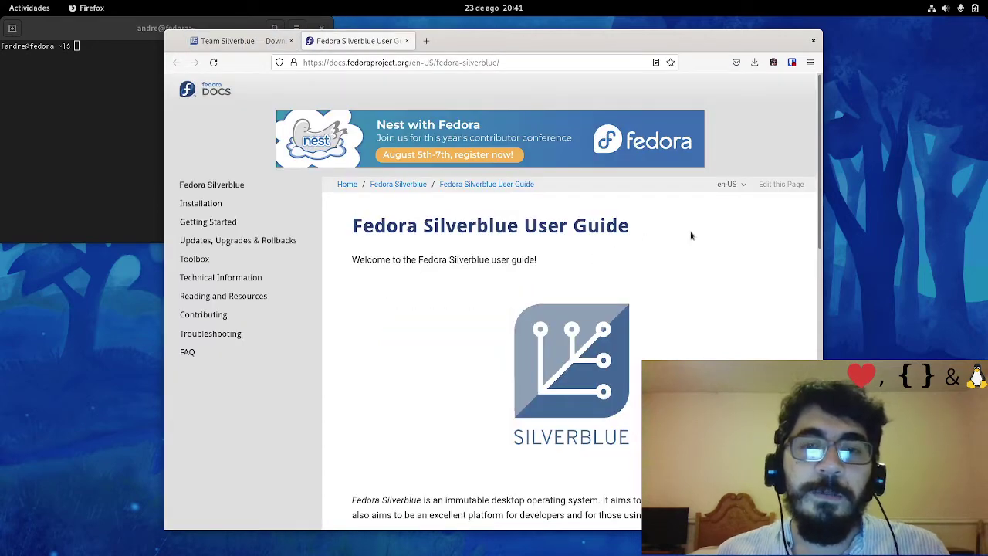
scroll(598, 249, "down", 4)
scroll(593, 263, "down", 4)
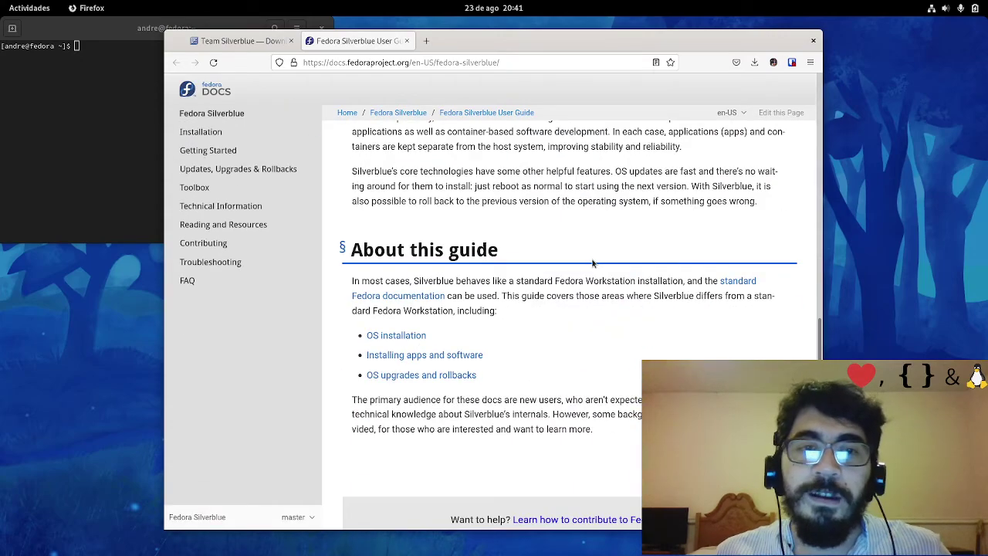
scroll(593, 263, "up", 8)
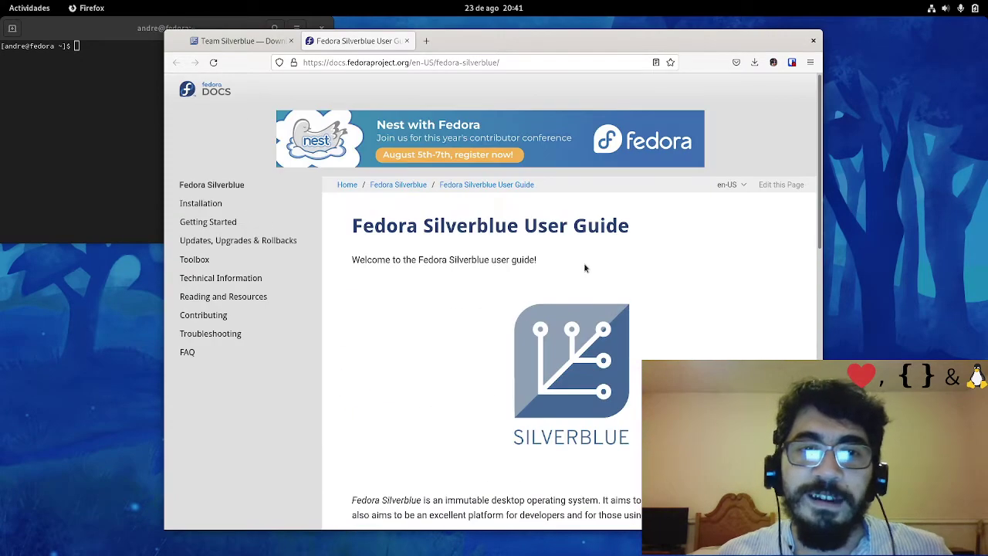
scroll(531, 287, "down", 8)
scroll(646, 307, "up", 8)
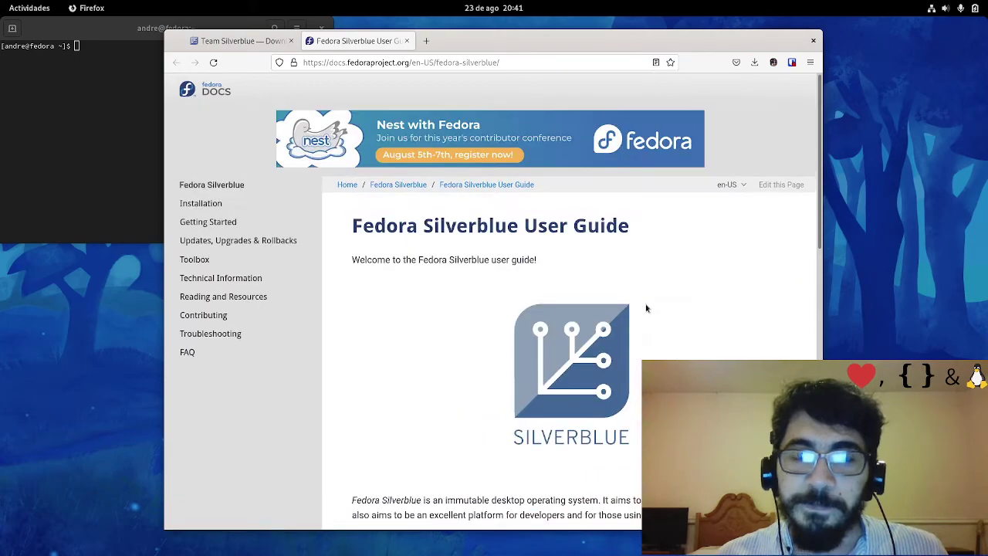
scroll(648, 305, "down", 6)
scroll(649, 302, "up", 3)
scroll(650, 303, "up", 3)
scroll(651, 301, "down", 8)
scroll(651, 300, "up", 8)
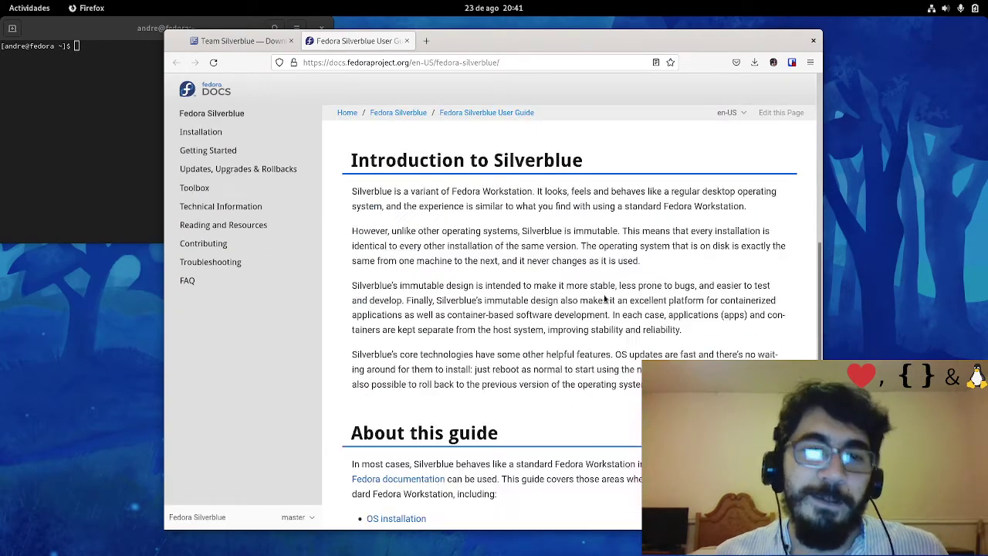
scroll(575, 324, "down", 2)
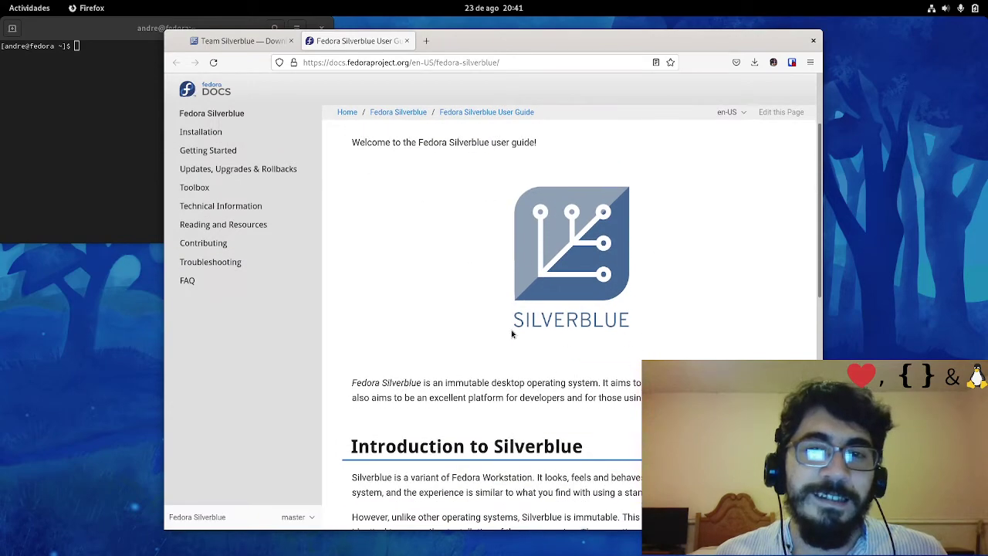
scroll(561, 364, "down", 3)
scroll(561, 364, "up", 5)
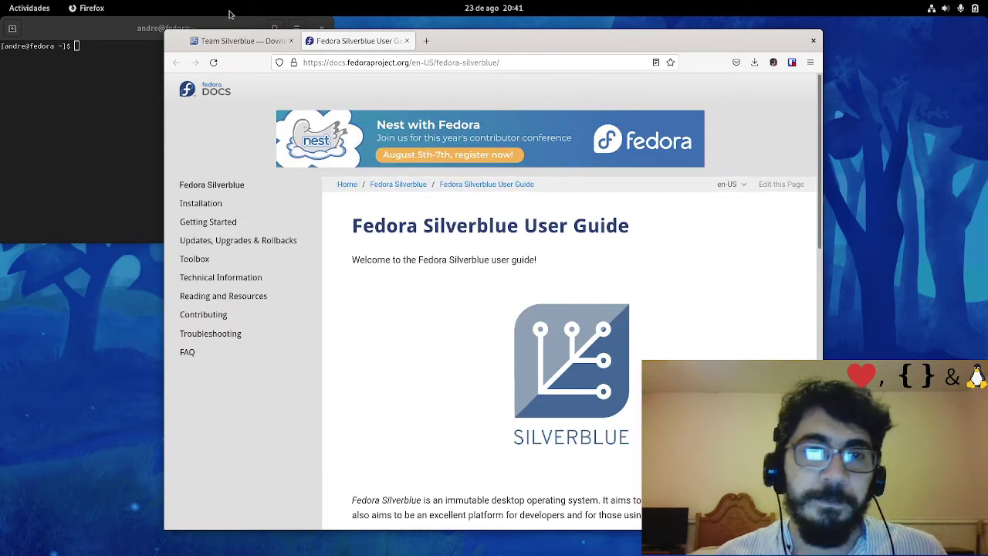
left_click(239, 40)
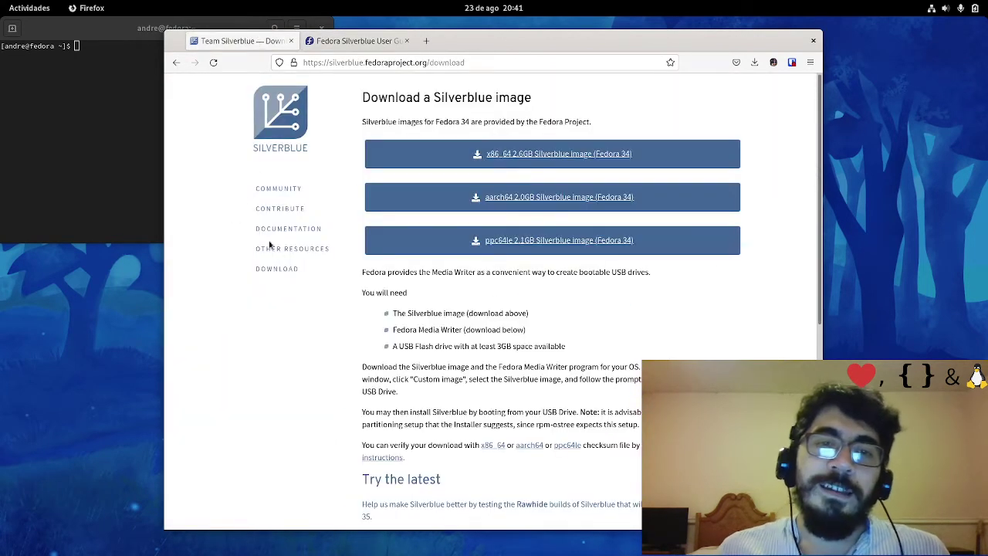
Highlight the Download a Silverblue image heading, then scroll down and highlight Get Fedora Media Writer
left_click_drag(363, 97, 516, 99)
left_click(543, 99)
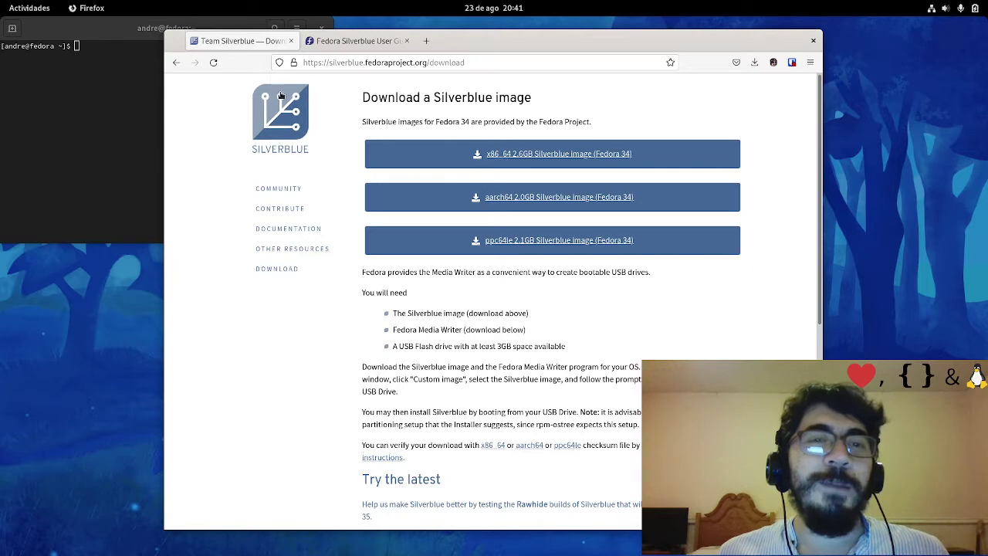
scroll(489, 99, "down", 5)
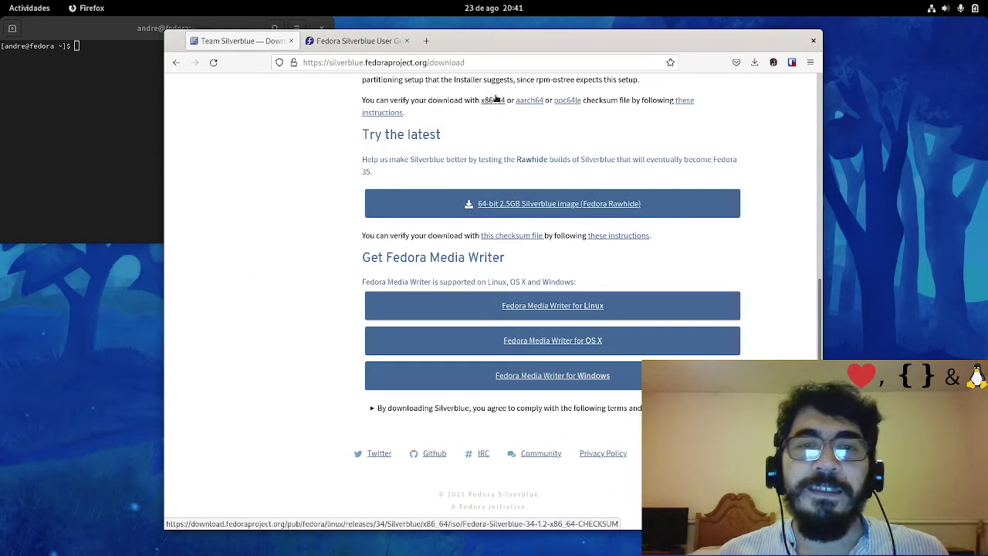
left_click_drag(362, 258, 636, 272)
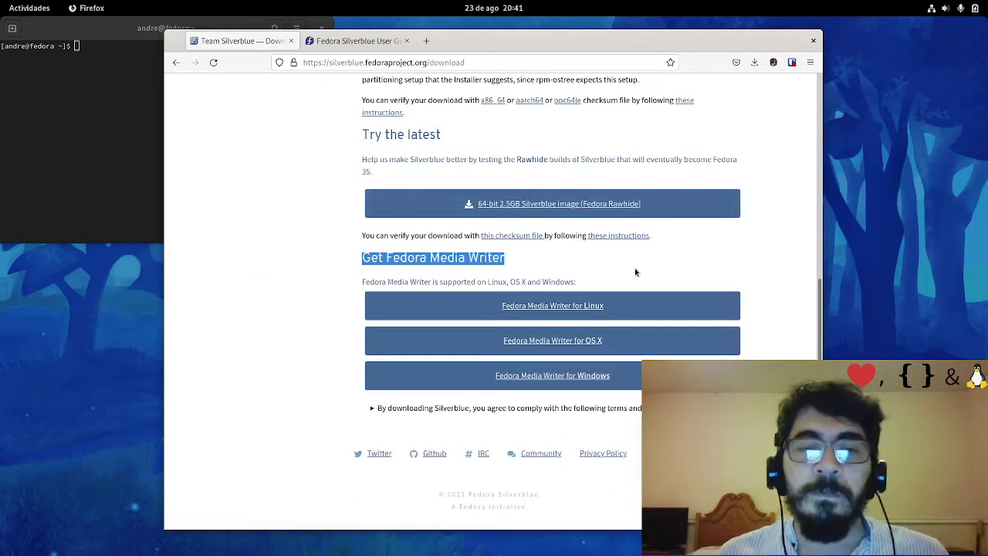
left_click(714, 266)
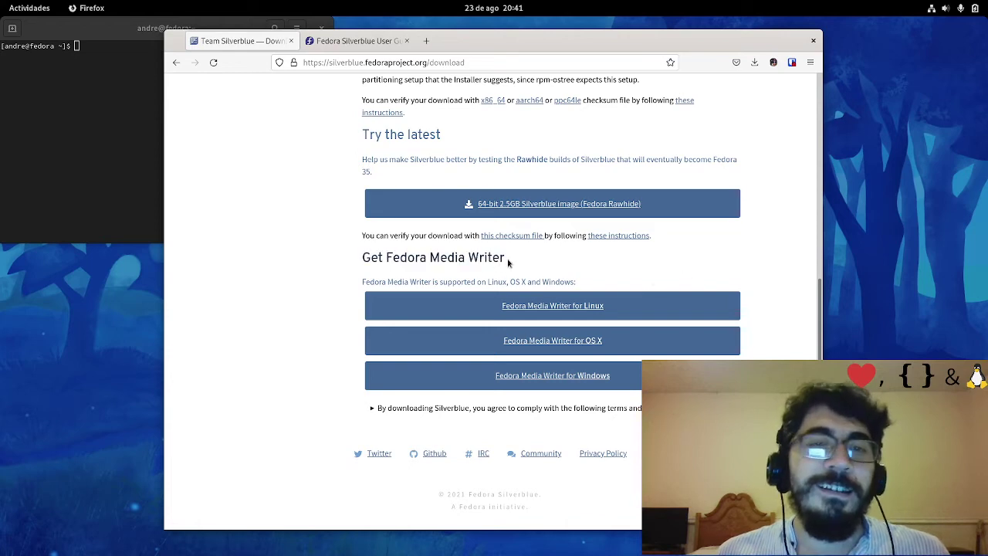
left_click_drag(511, 260, 355, 266)
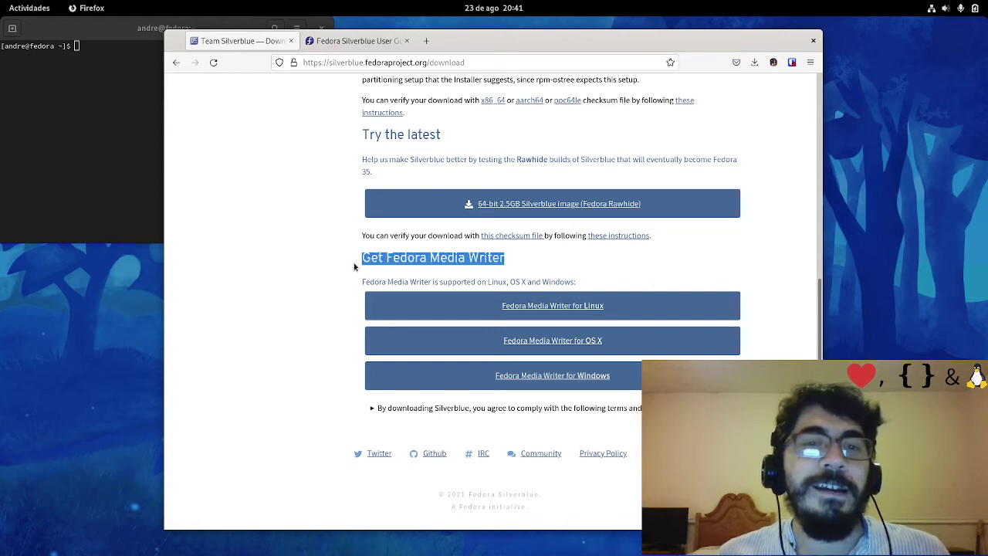
left_click(511, 260)
Re-highlight the Get Fedora Media Writer heading and bring up options for the Linux Media Writer link
left_click_drag(511, 261, 369, 260)
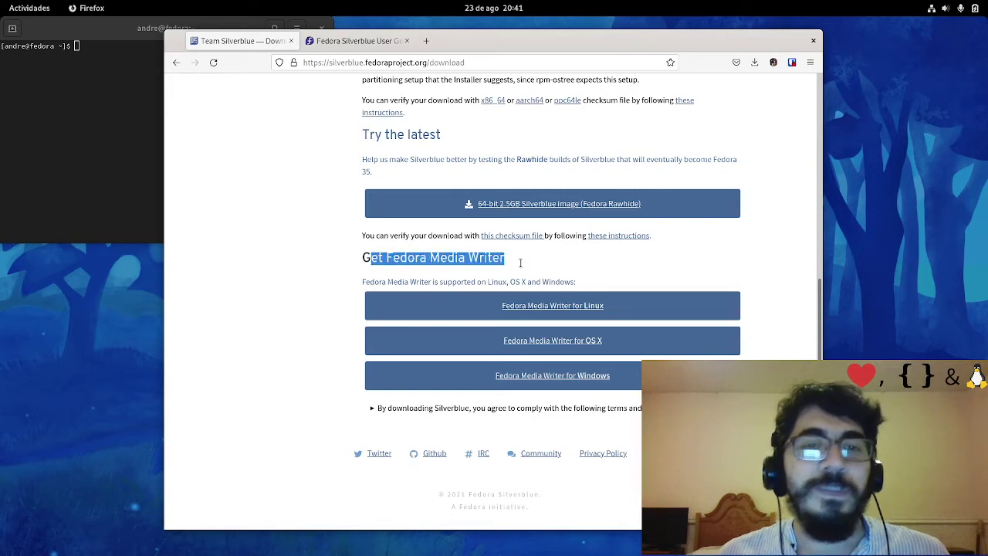
left_click(528, 266)
left_click_drag(514, 259, 328, 259)
left_click(421, 249)
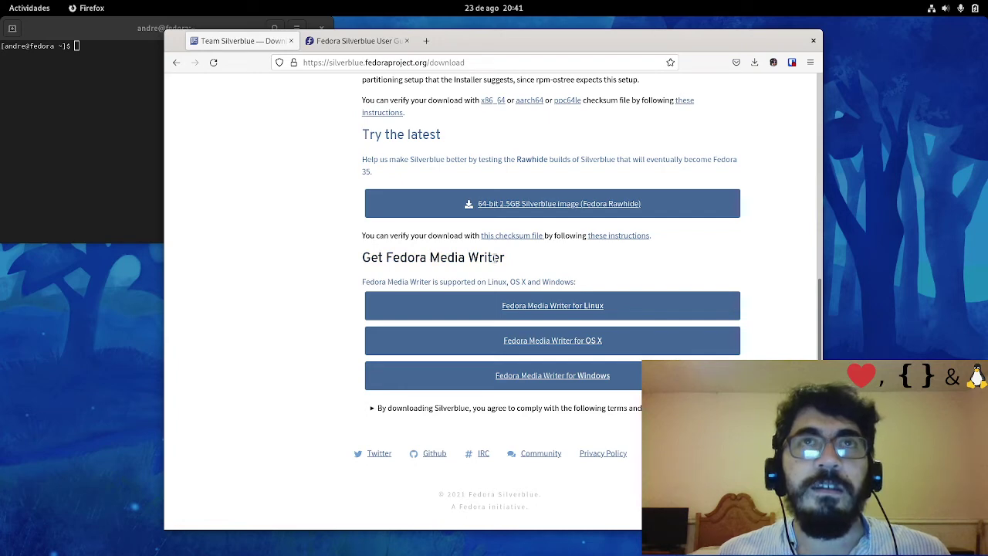
left_click_drag(511, 259, 362, 261)
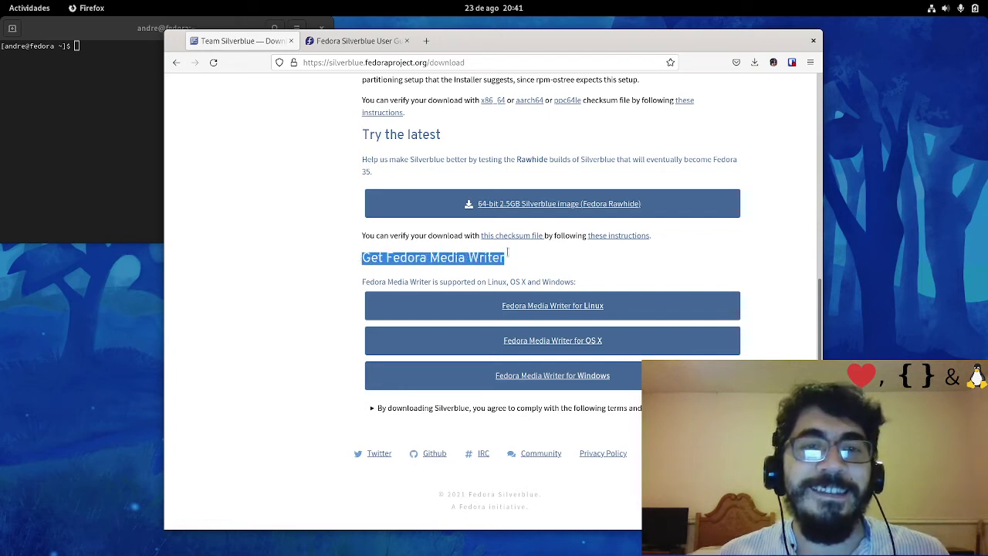
left_click(535, 266)
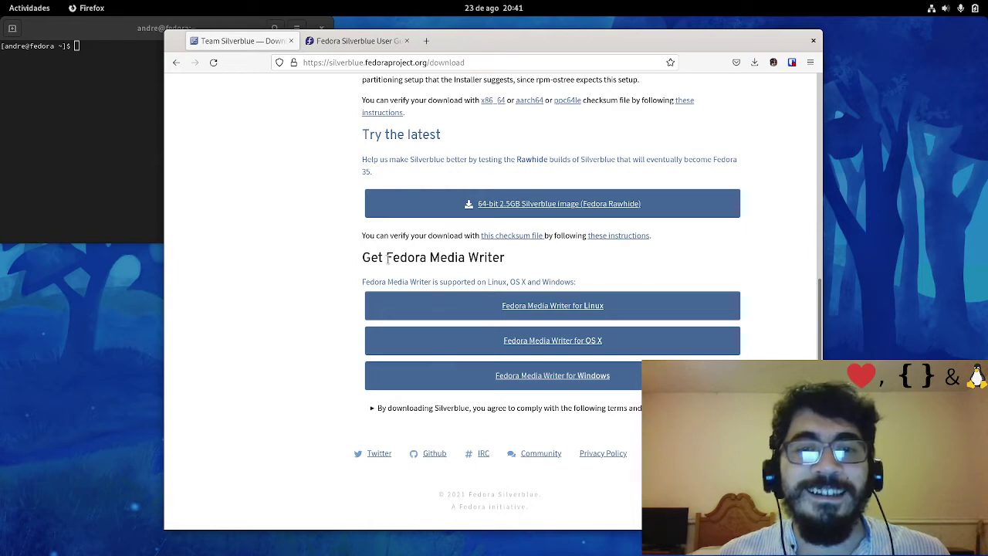
left_click_drag(386, 260, 507, 260)
right_click(586, 306)
Open the Linux Media Writer flatpakref link in a new tab, cancel the prompt, and close the blank flathub tab
left_click(614, 312)
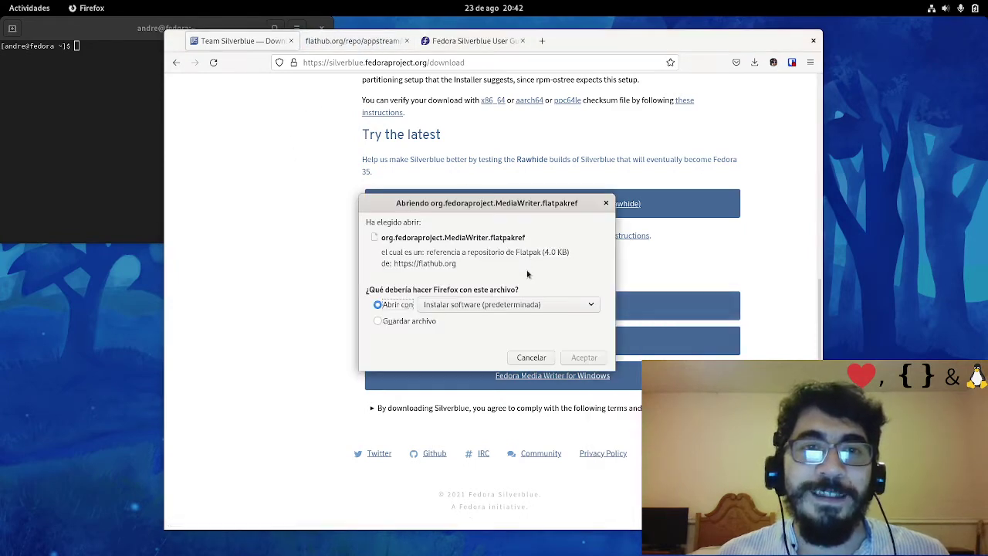
left_click(531, 357)
left_click(348, 43)
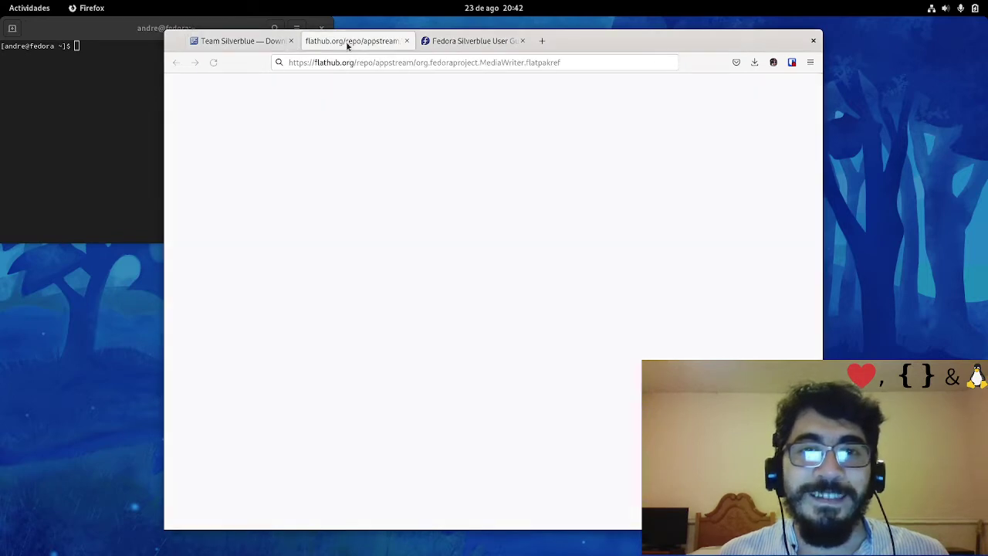
left_click(362, 63)
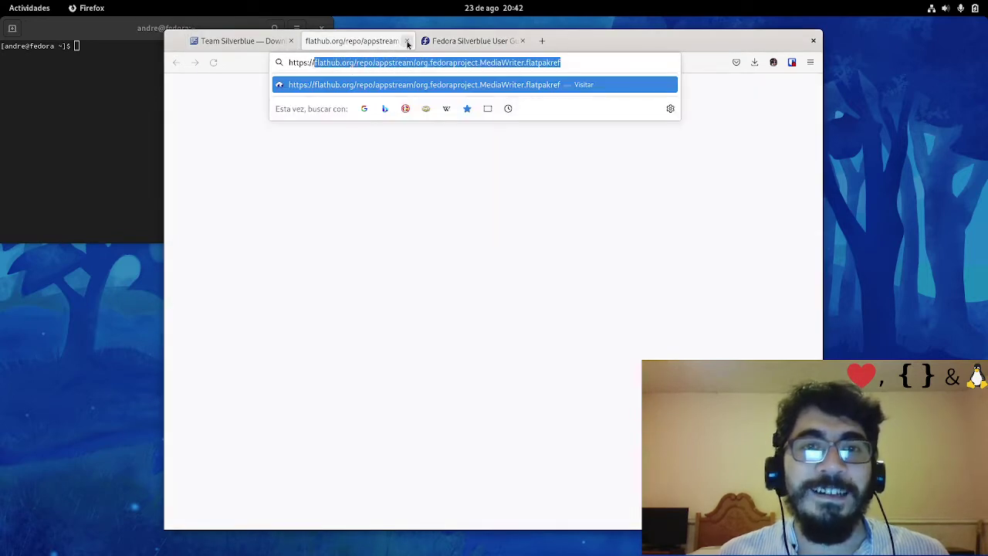
left_click(407, 41)
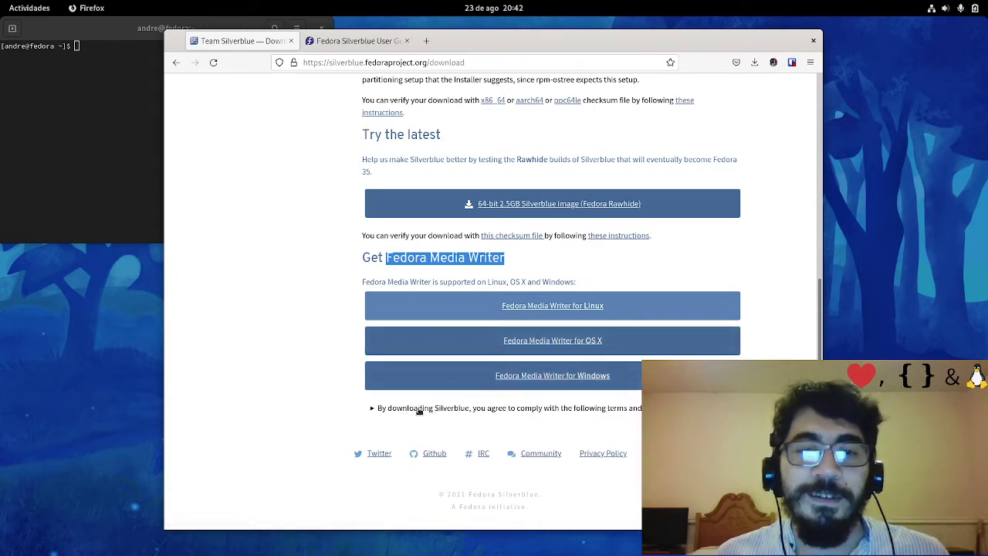
Highlight the Media Writer description and heading, then scroll back up to the Fedora 34 image downloads
left_click_drag(672, 409, 398, 292)
left_click(767, 316)
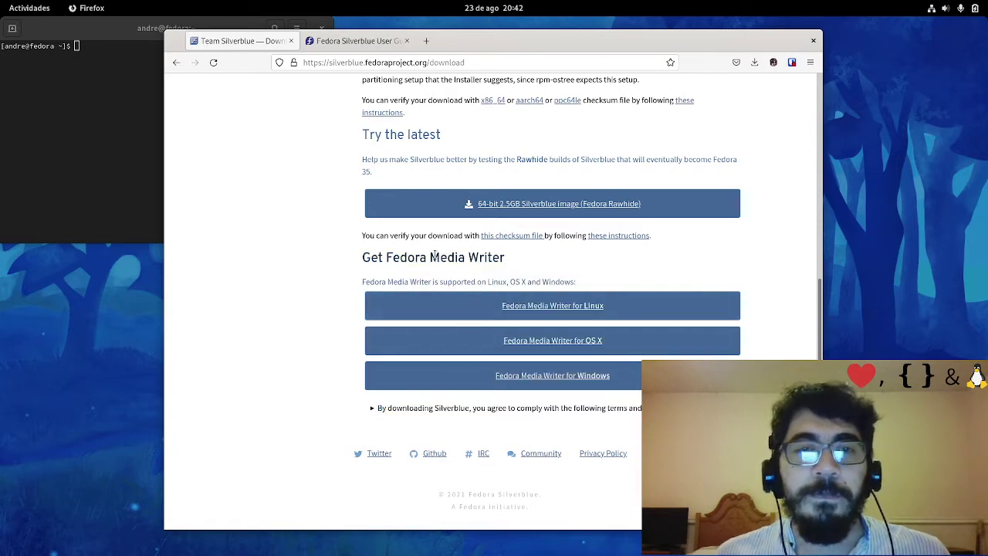
left_click_drag(362, 257, 503, 257)
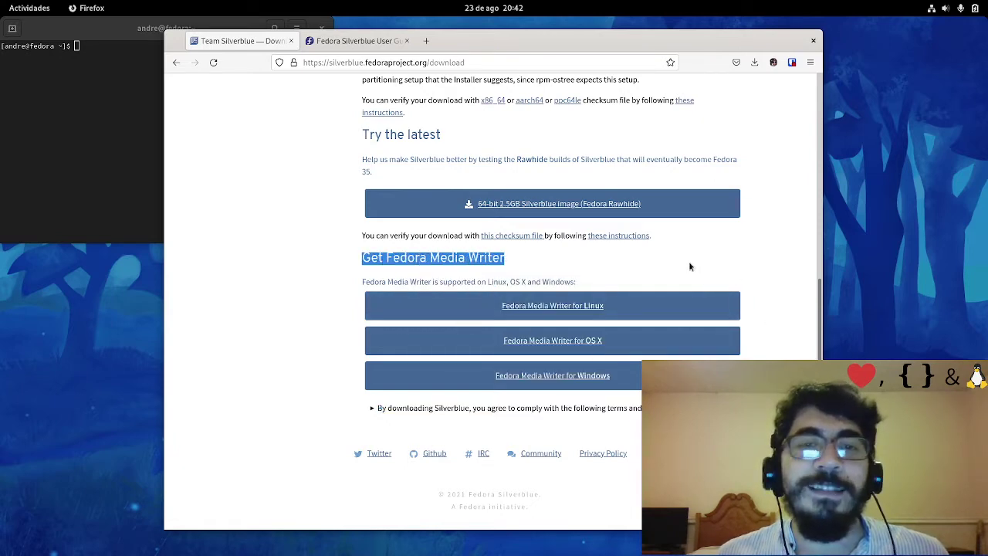
left_click(766, 272)
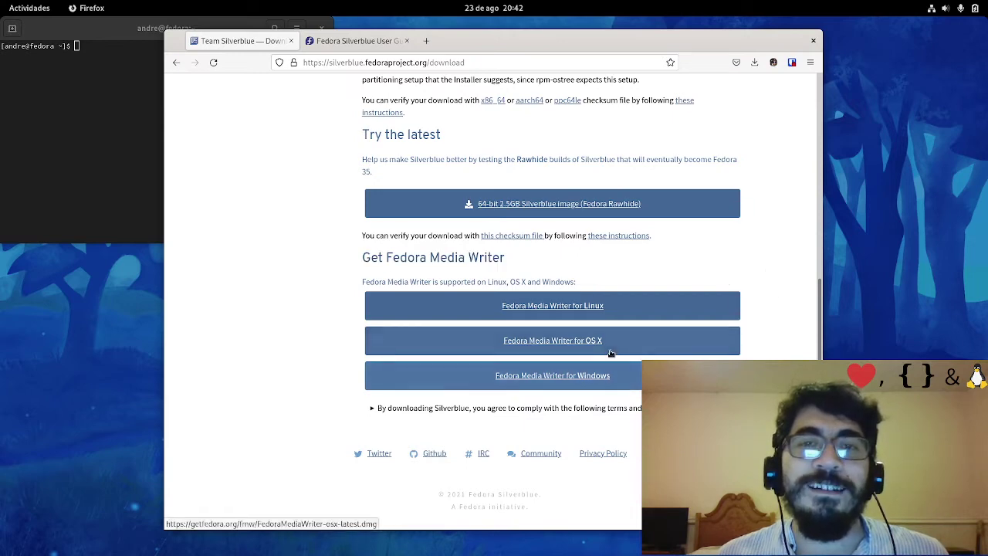
scroll(612, 334, "up", 5)
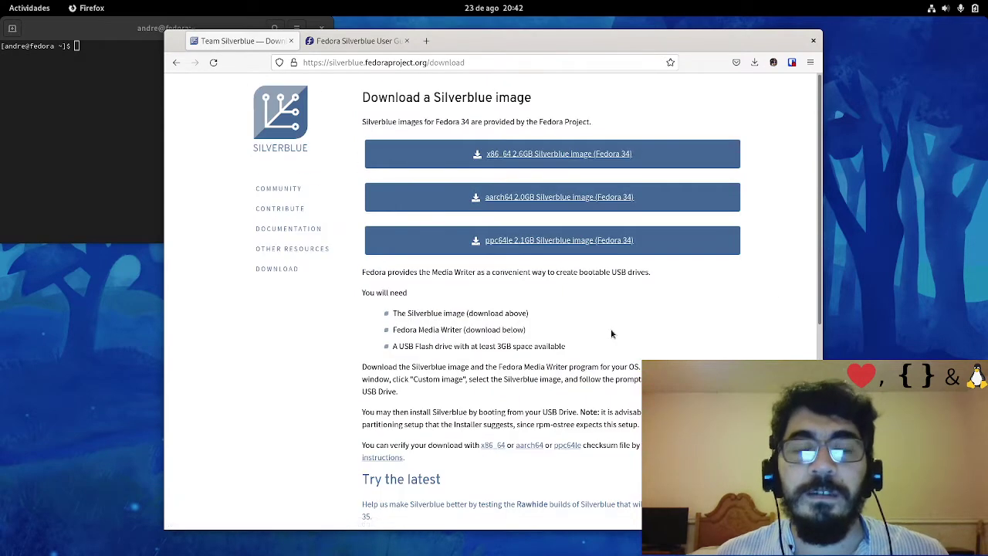
scroll(612, 333, "down", 5)
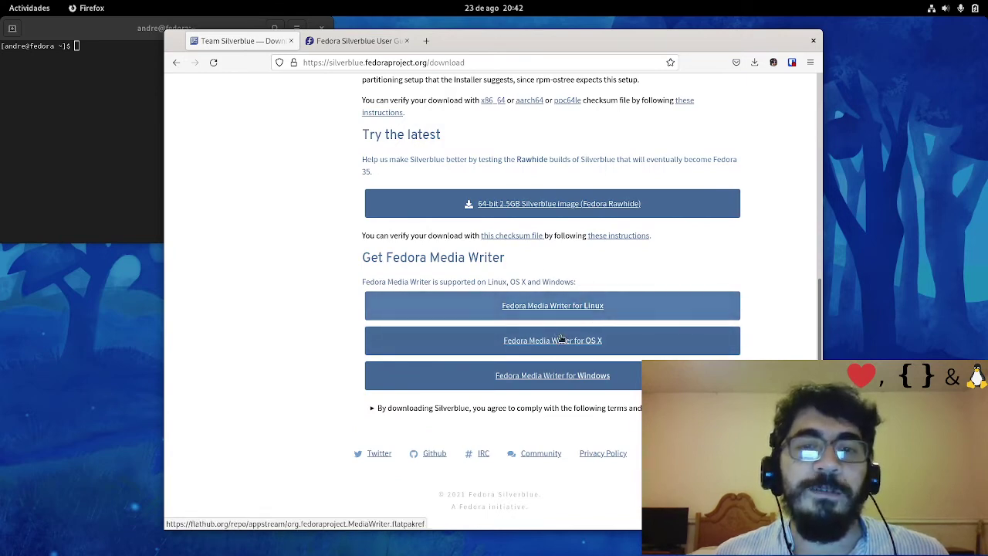
scroll(586, 309, "up", 5)
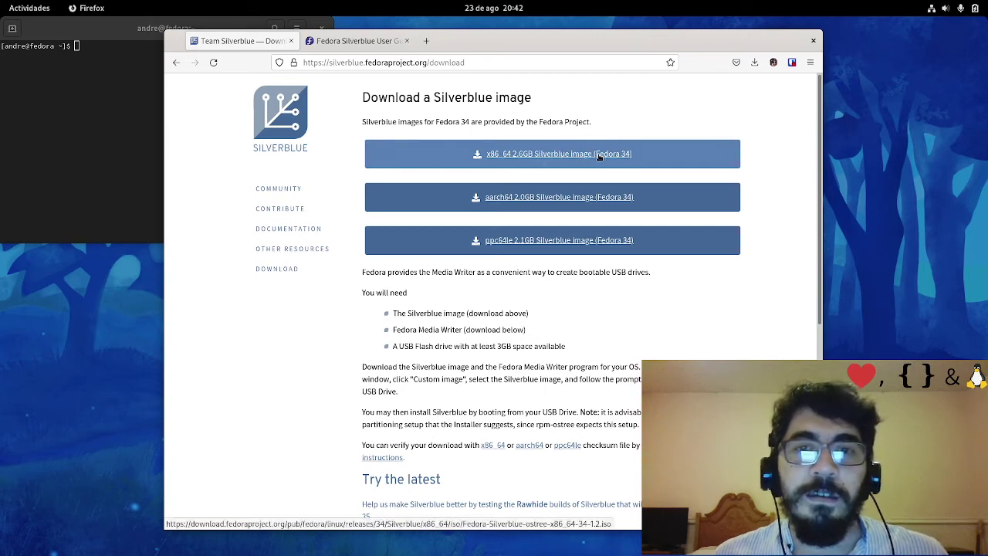
scroll(590, 247, "down", 5)
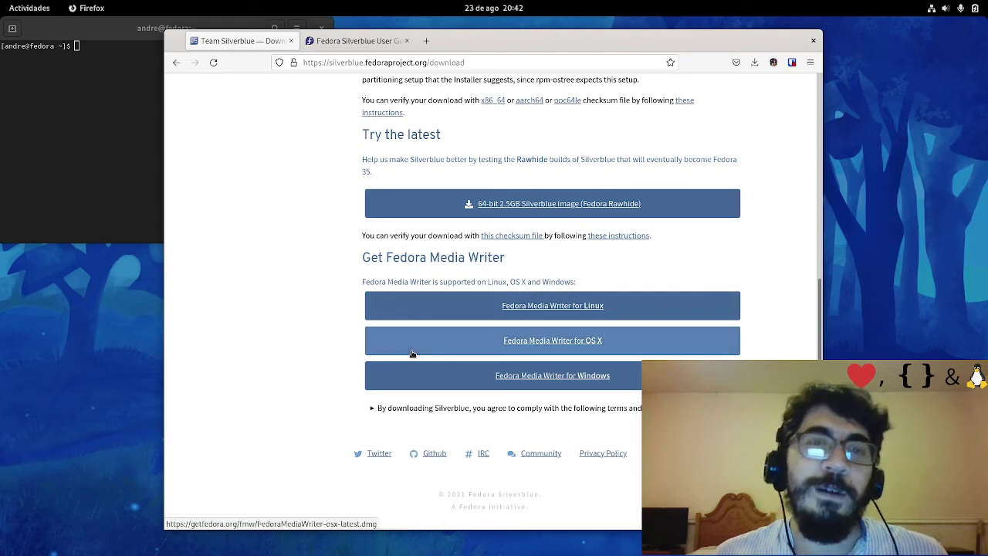
scroll(539, 193, "up", 5)
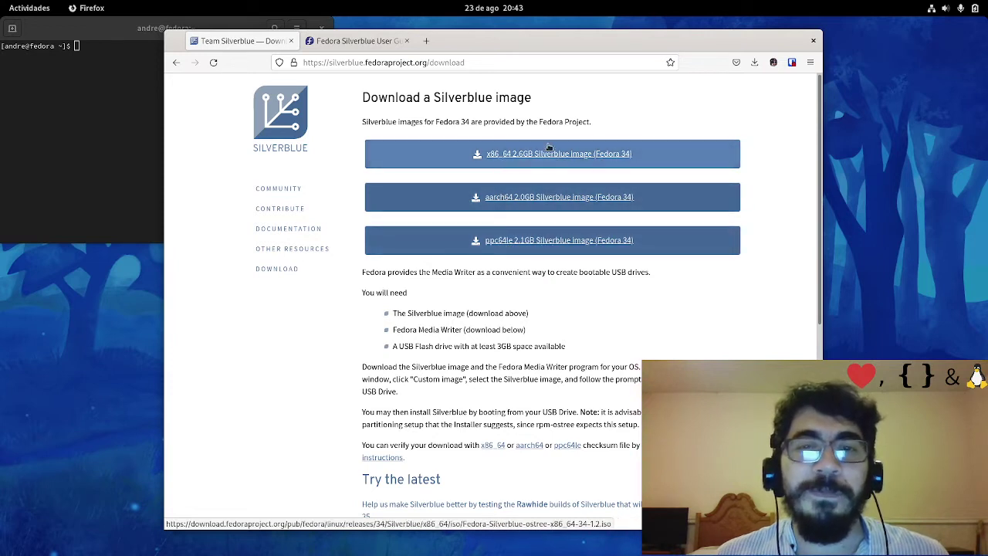
Start the x86_64 Fedora 34 Silverblue download, cancel the duplicate, and check the Downloads list
left_click(503, 158)
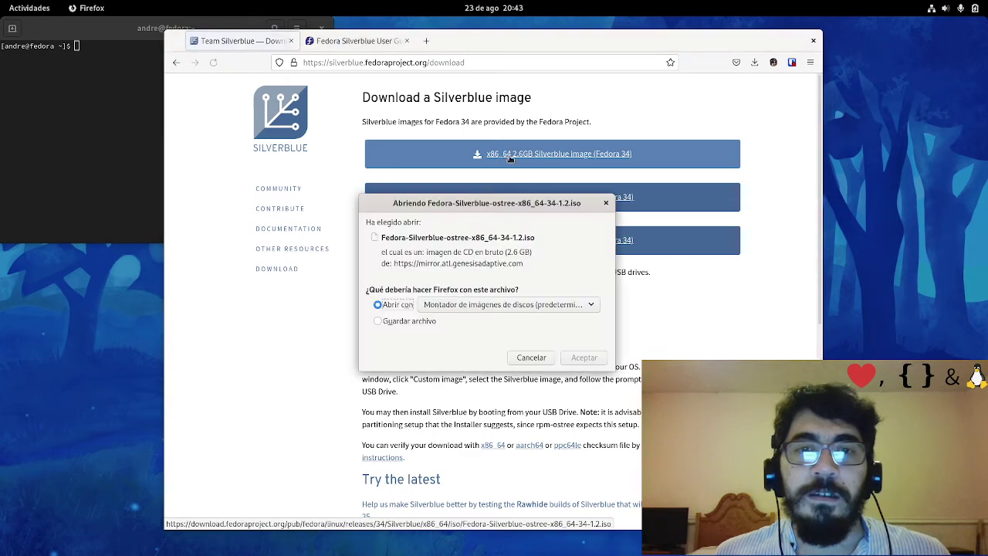
left_click(531, 358)
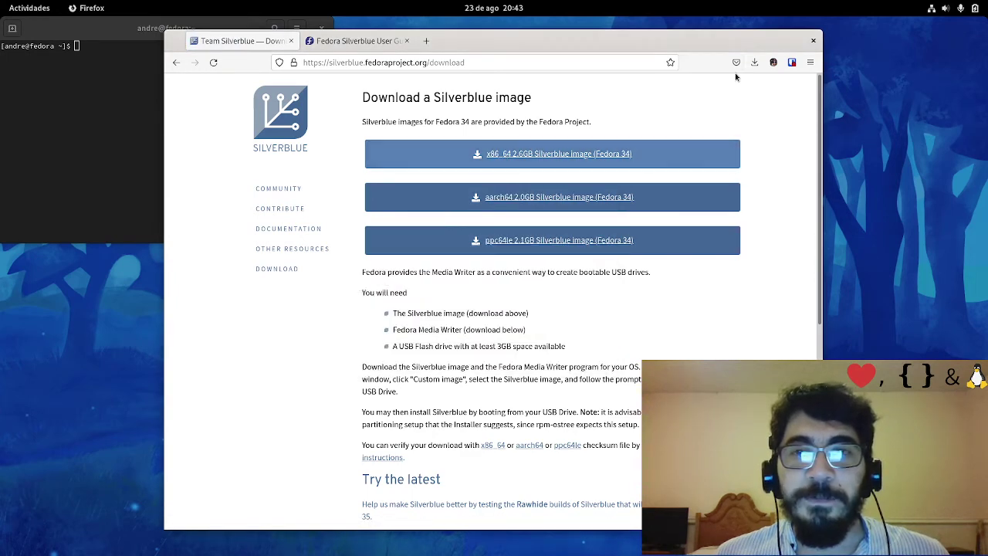
left_click(754, 62)
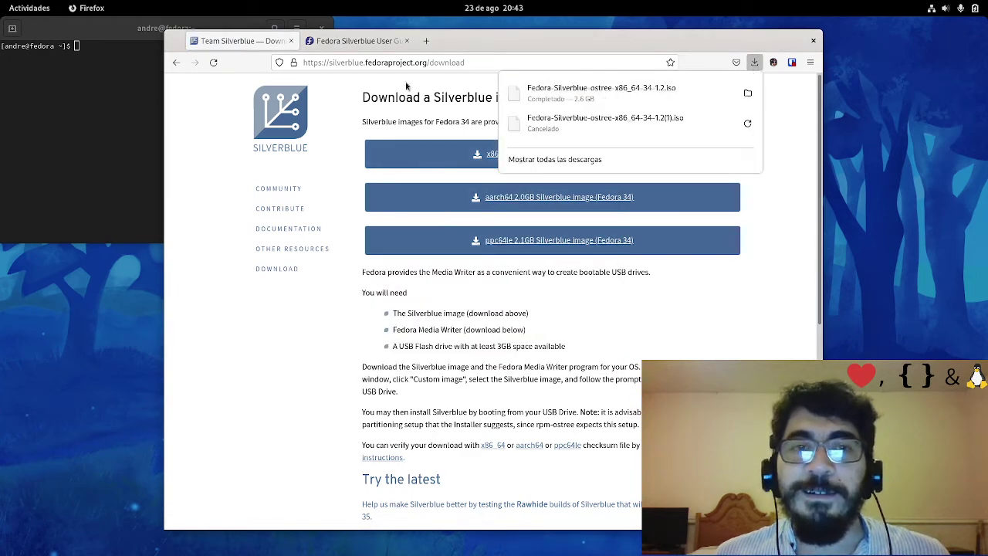
Close the Silverblue download tab and the terminal window
left_click(292, 41)
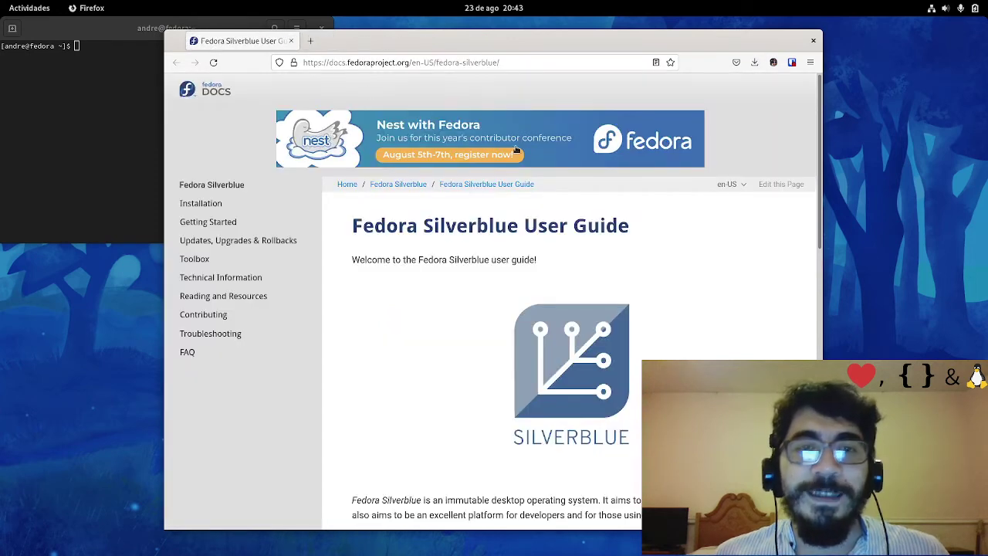
left_click(138, 94)
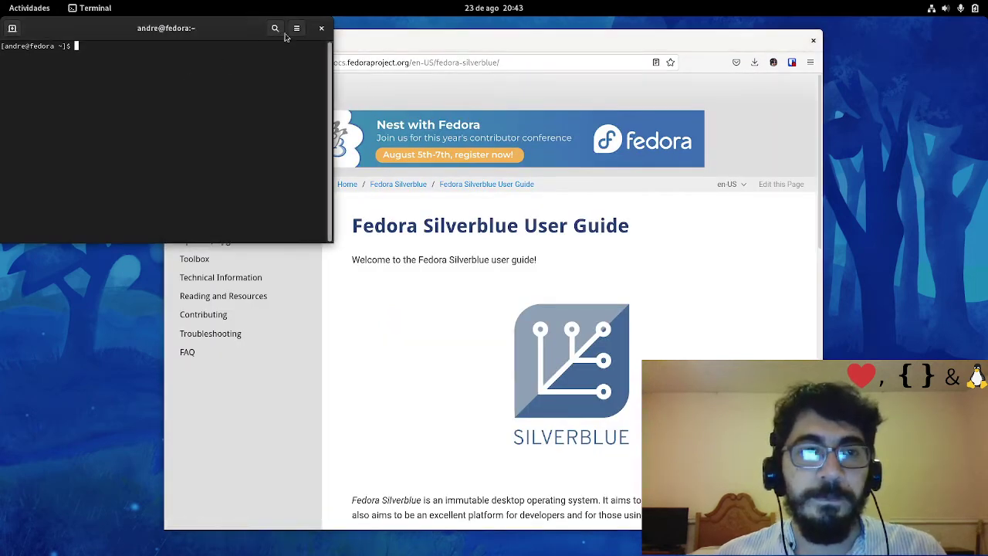
left_click(319, 29)
Start a new box from the Fedora Silverblue ISO in Descargas, leaving Instalación rápida off
key("alt+Tab")
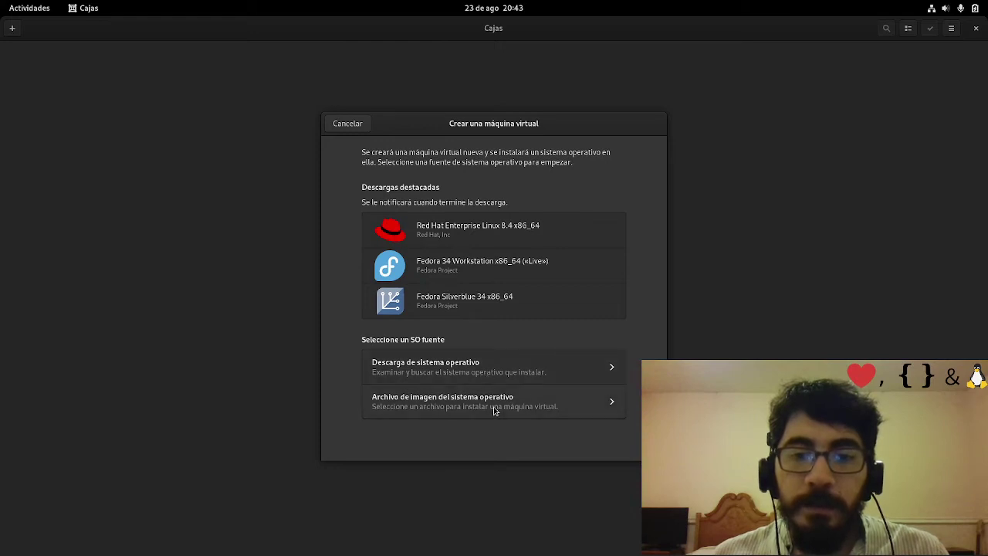
left_click(467, 413)
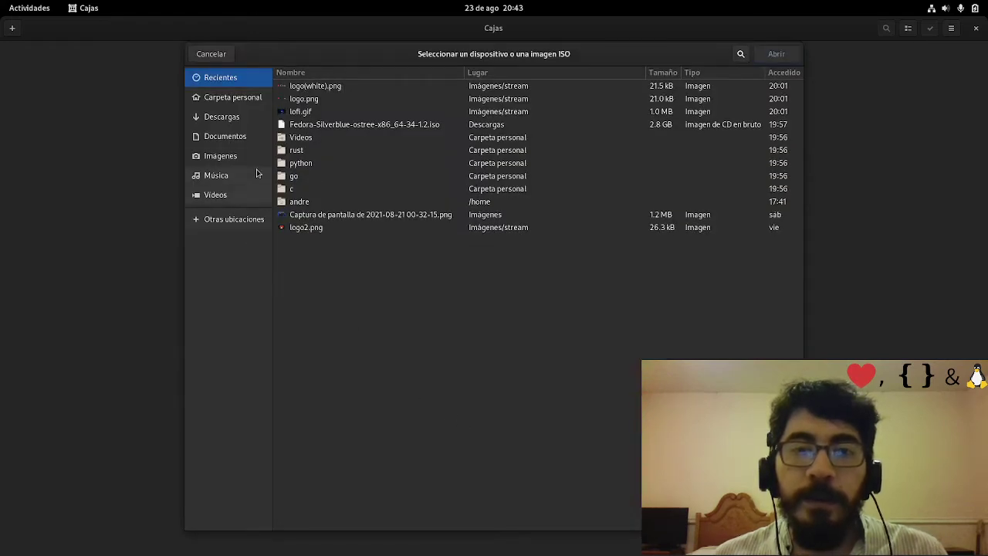
left_click(240, 120)
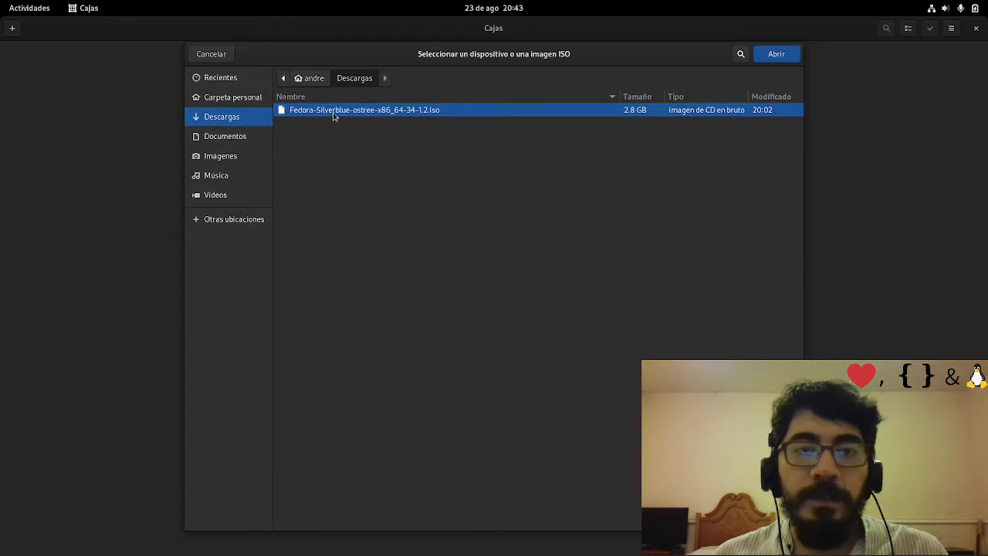
left_click(774, 55)
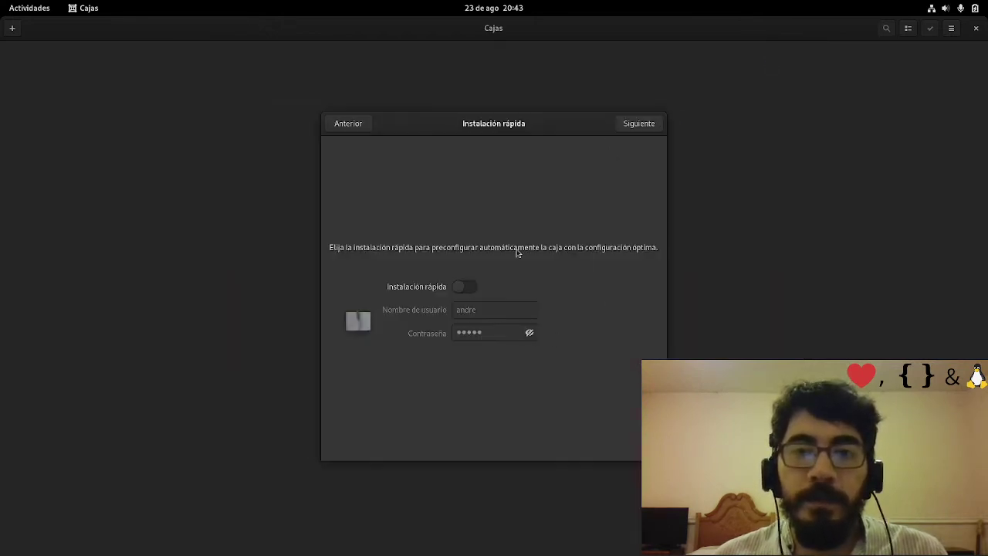
left_click(463, 287)
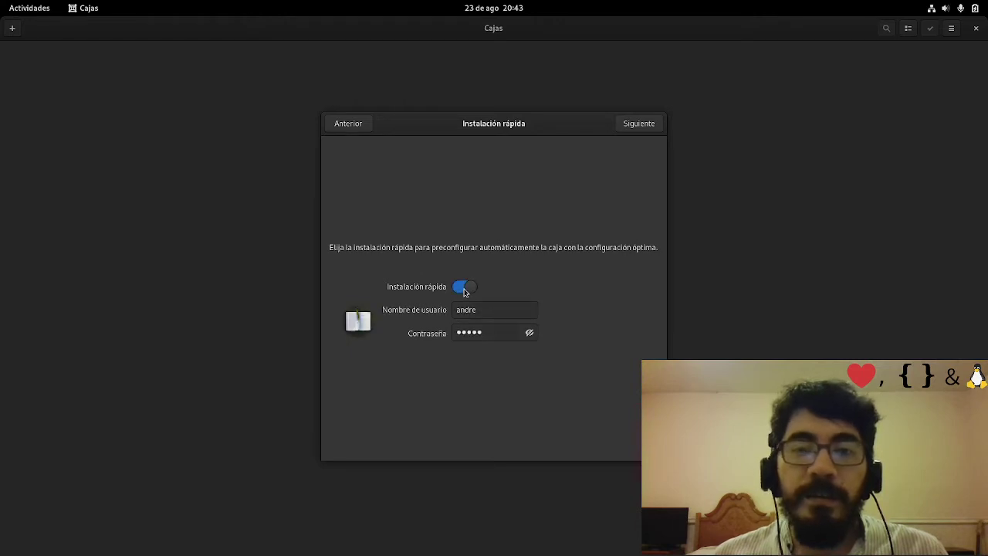
left_click(463, 288)
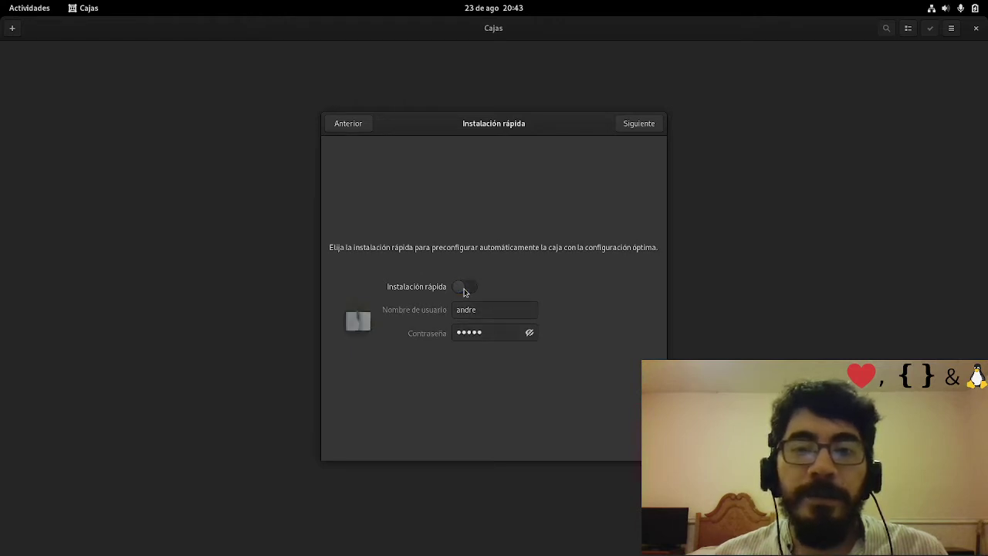
left_click(641, 125)
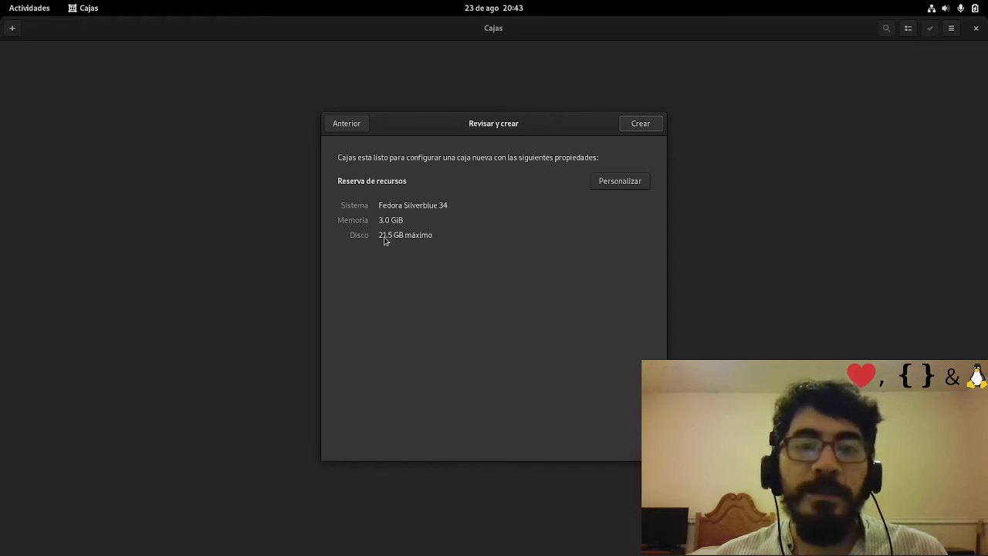
Create and boot the Fedora Silverblue 34 box, then move to the OBS workspace
left_click(652, 132)
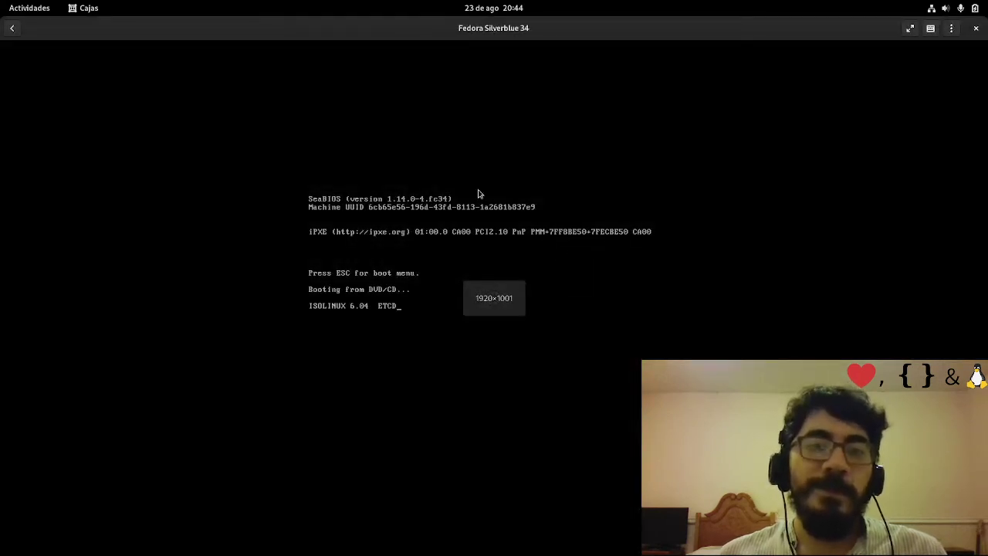
key("super")
key("ctrl+alt+Right")
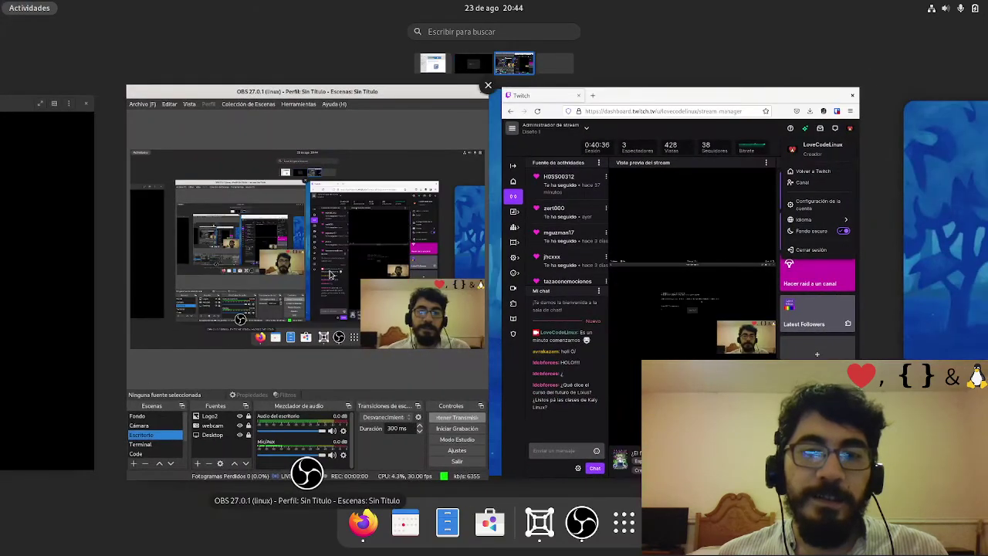
key("super")
Switch the OBS broadcast scene to the virtual machine view
scroll(29, 510, "down", 1)
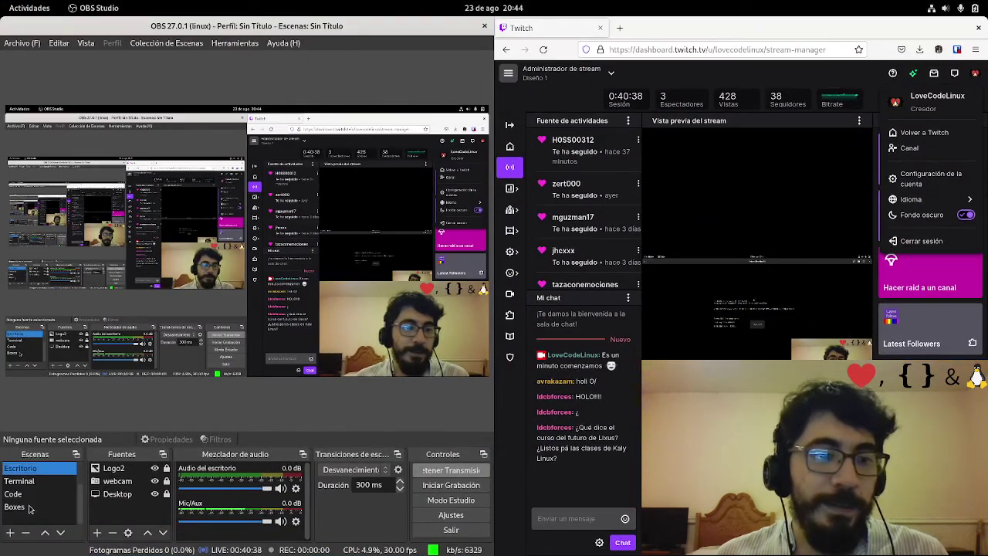
scroll(31, 507, "up", 1)
scroll(32, 504, "down", 1)
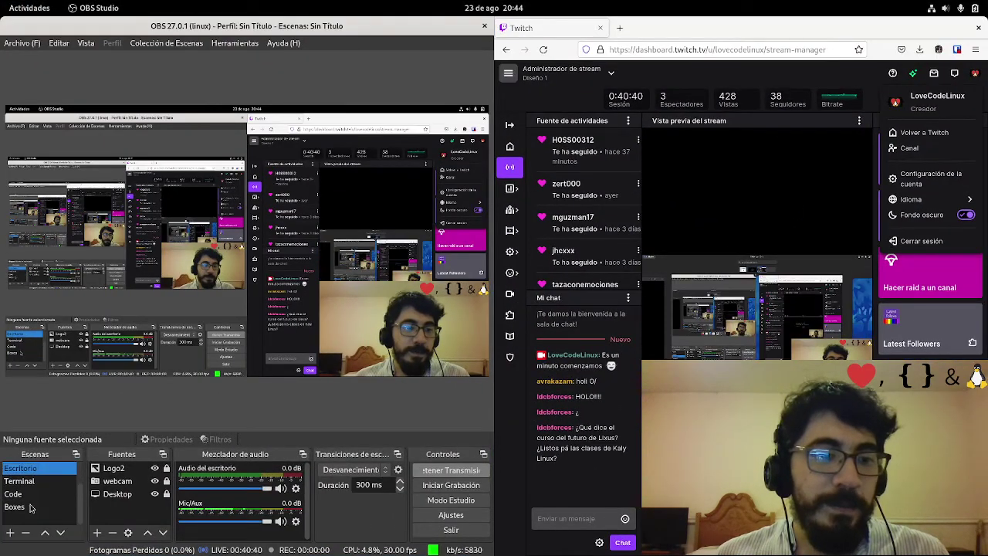
left_click(31, 502)
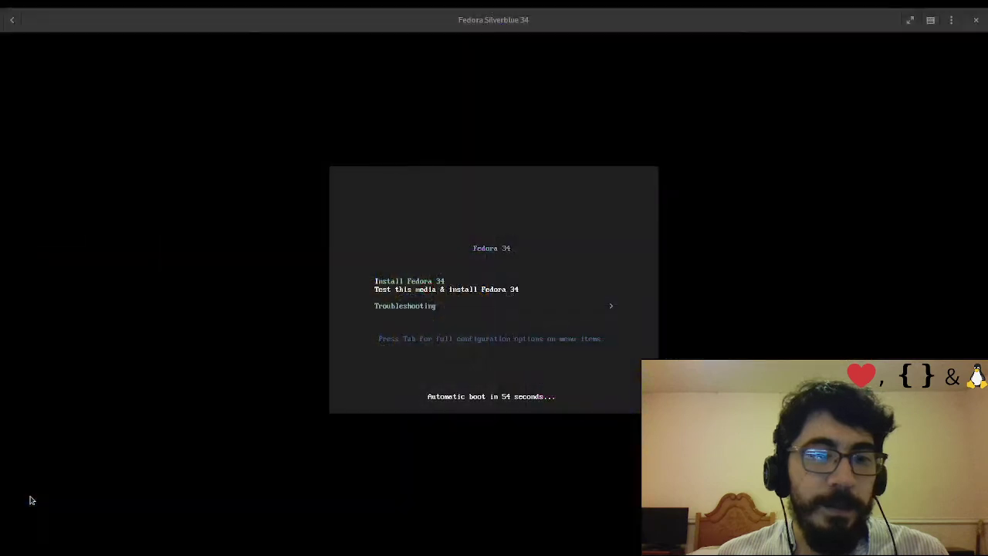
Focus the VM window and boot the 'Install Fedora 34' entry right away
left_click(198, 366)
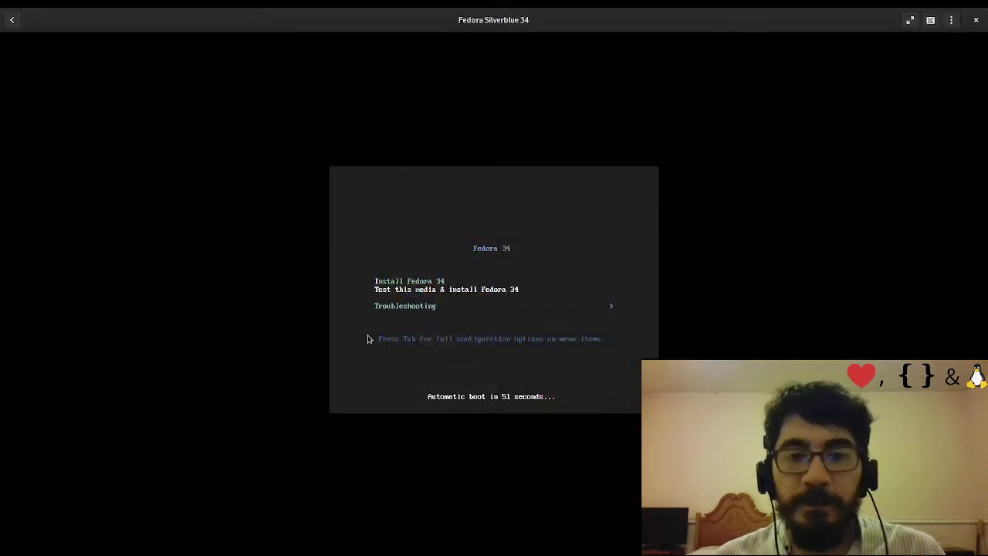
key("Return")
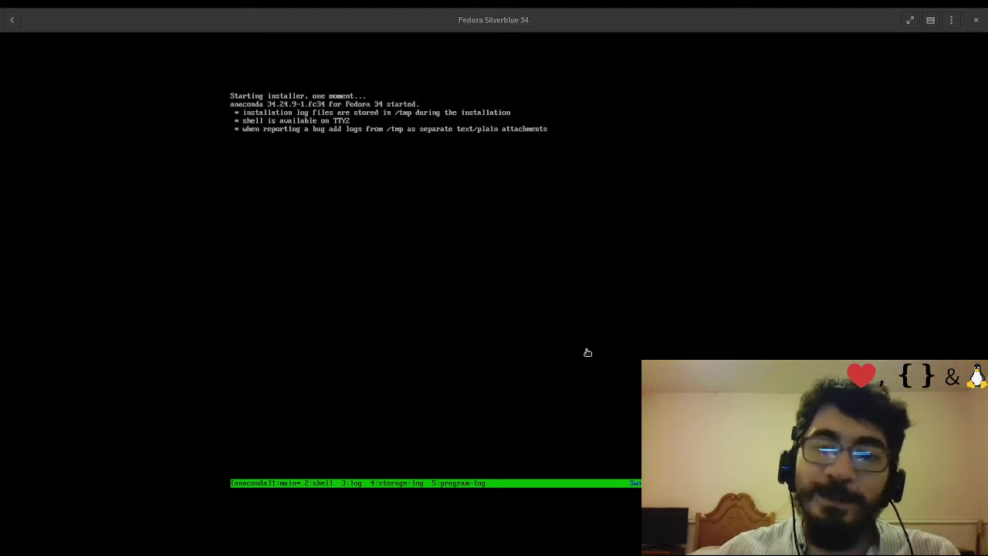
Choose Español, then Español (México), and continue to Resumen de la instalación
left_click(561, 206)
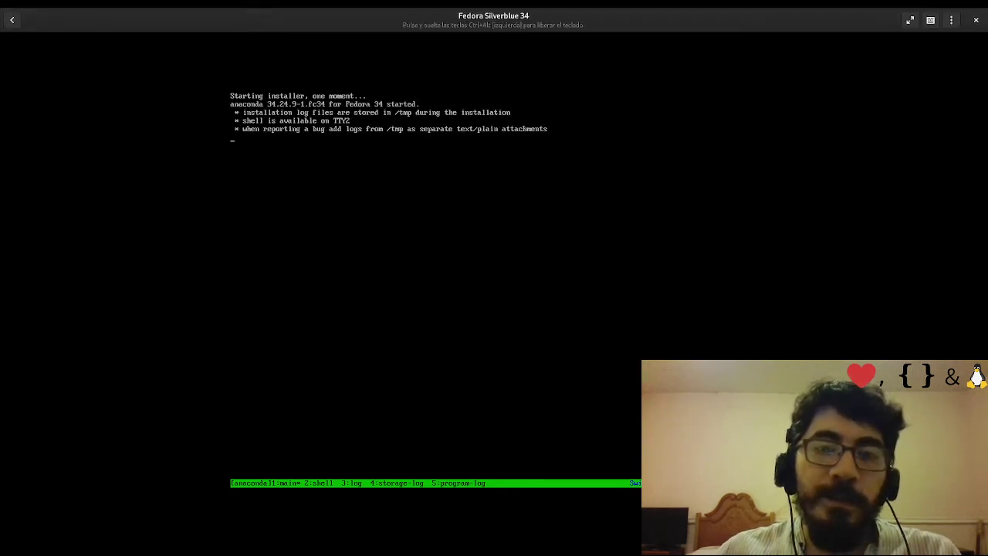
key("ctrl+alt")
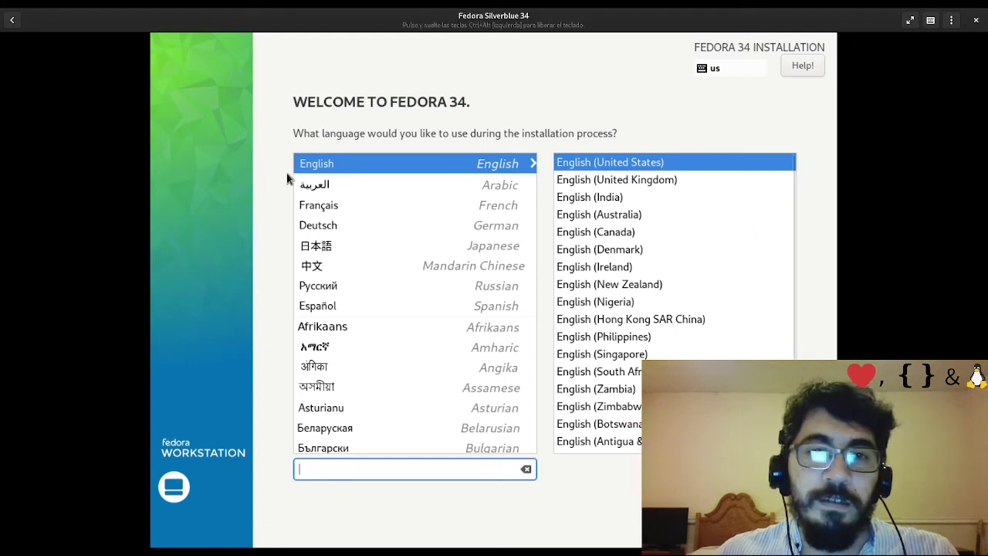
left_click(348, 306)
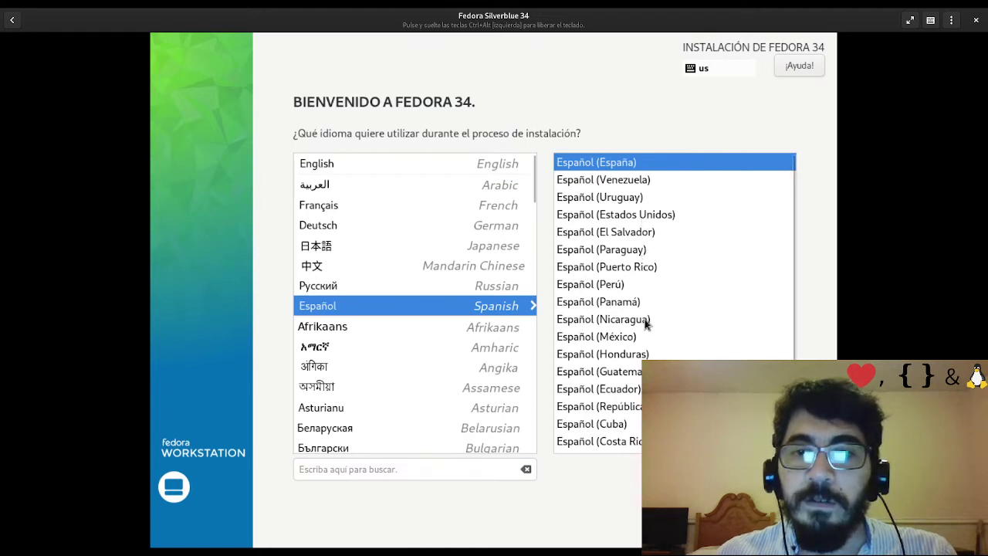
left_click(629, 336)
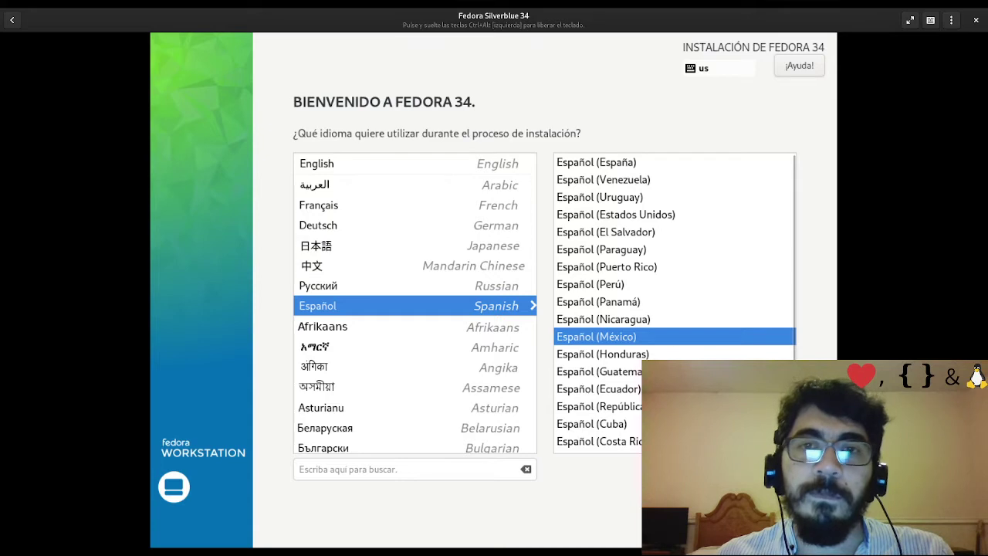
key("Return")
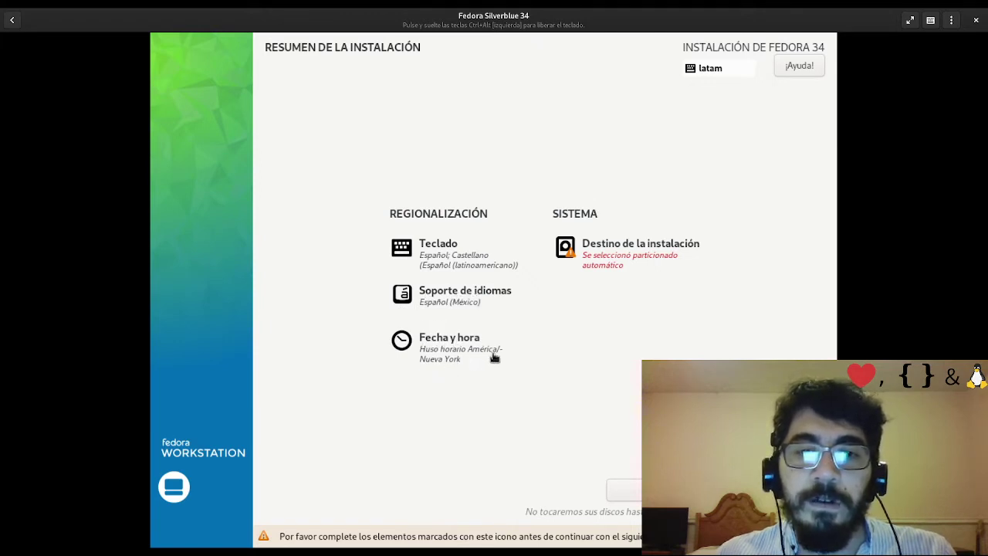
In Fecha y hora, pick Mexico on the map for América/Ciudad de México
left_click(448, 351)
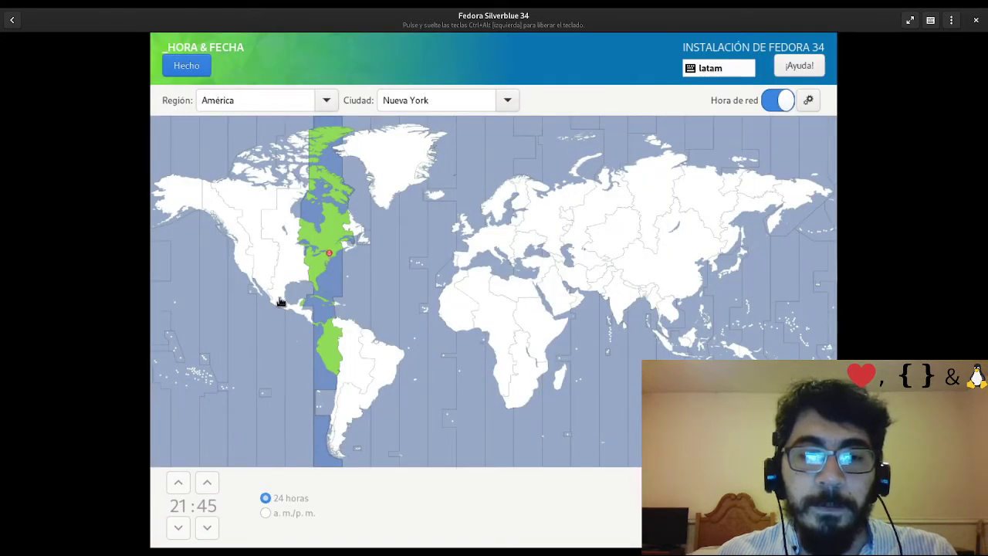
left_click(280, 302)
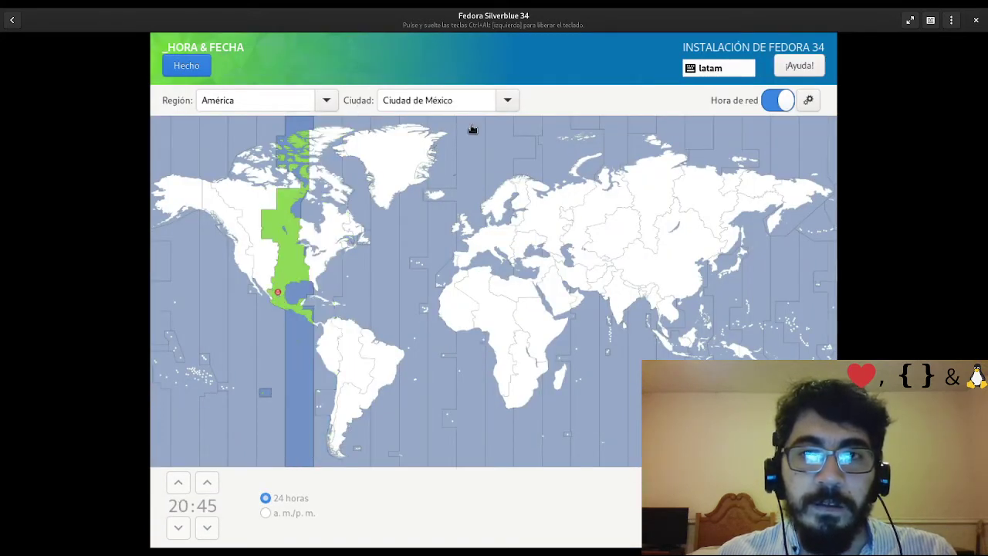
left_click(189, 67)
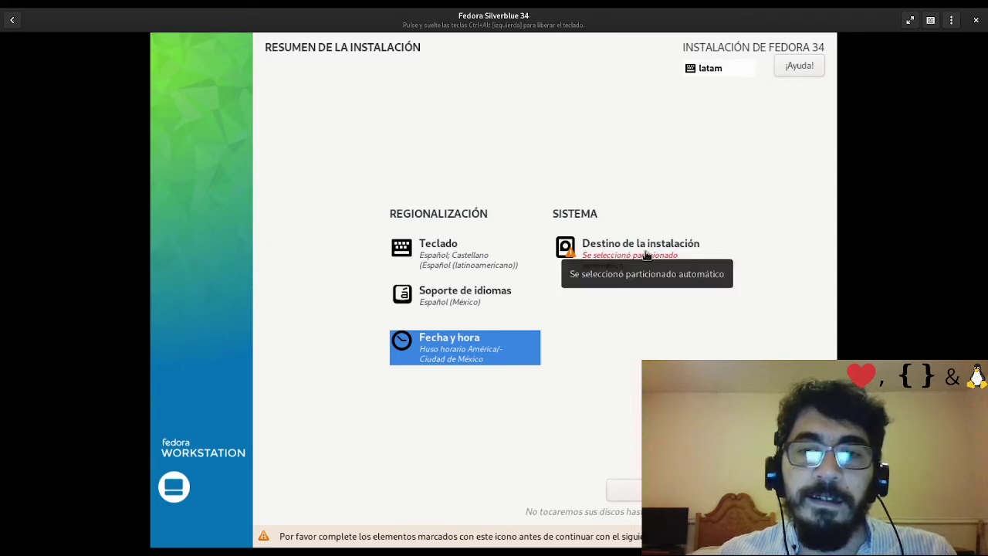
Open Destino de la instalación to view the 20 GiB vda disk with Automática storage
left_click(647, 255)
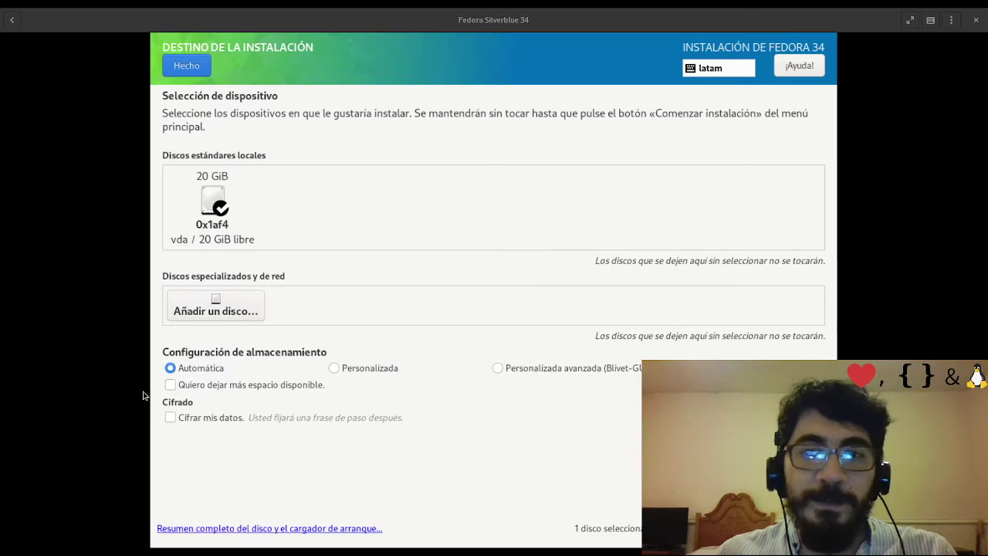
Bring Firefox forward and open the Silverblue Installation documentation page
key("super")
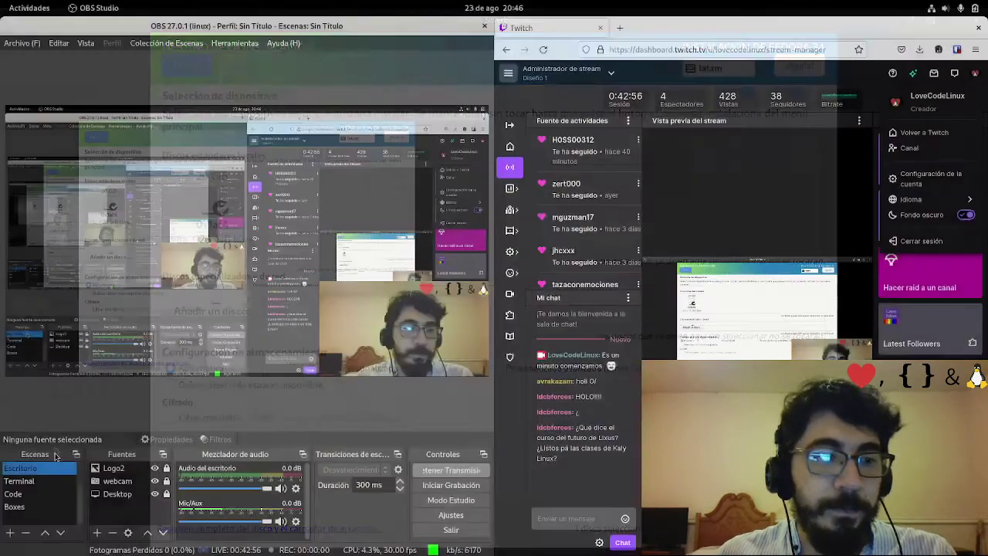
scroll(455, 355, "up", 2)
left_click(457, 310)
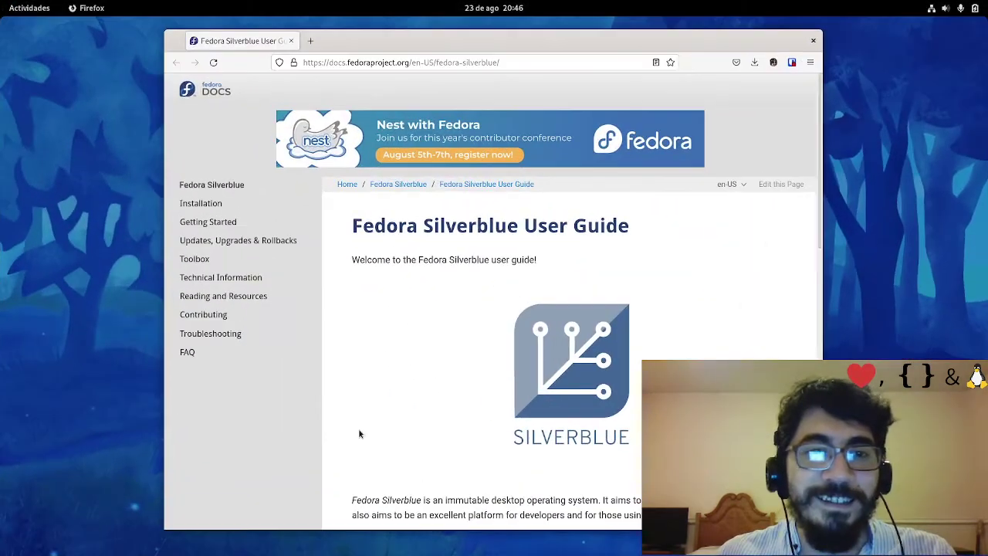
left_click(217, 206)
Scroll to the Manual Partitioning heading, then bring up the full application grid
scroll(384, 275, "down", 10)
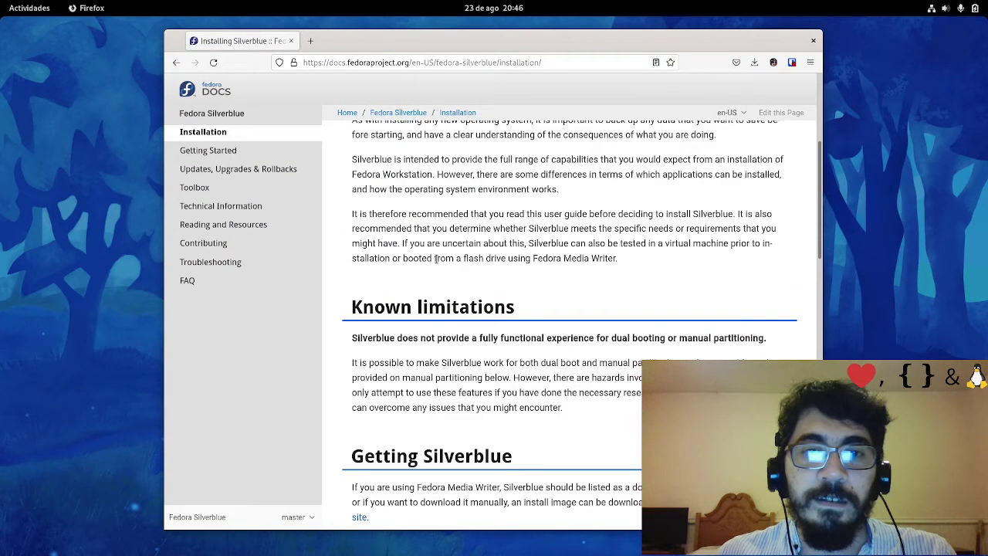
scroll(439, 266, "up", 5)
scroll(440, 275, "down", 1)
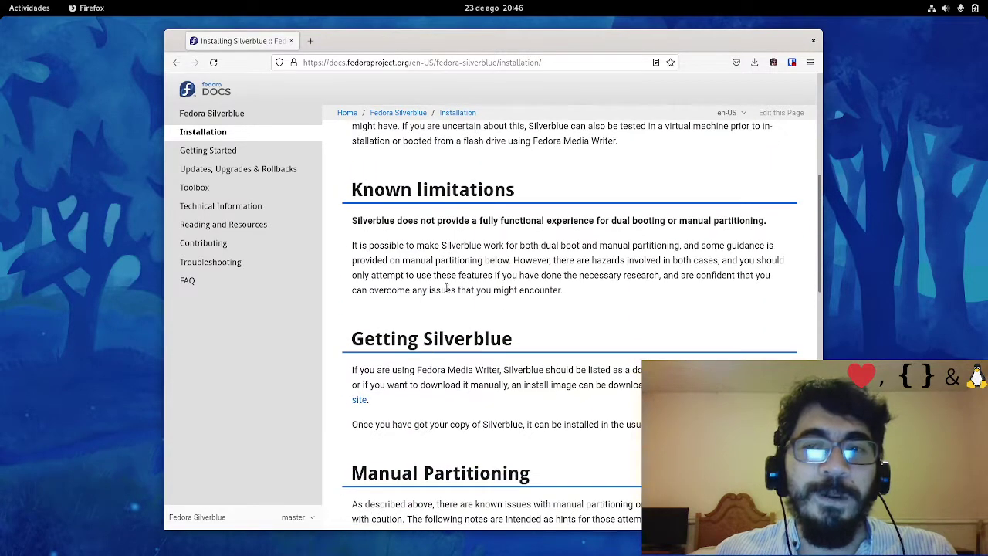
left_click_drag(552, 482, 365, 470)
left_click(635, 478)
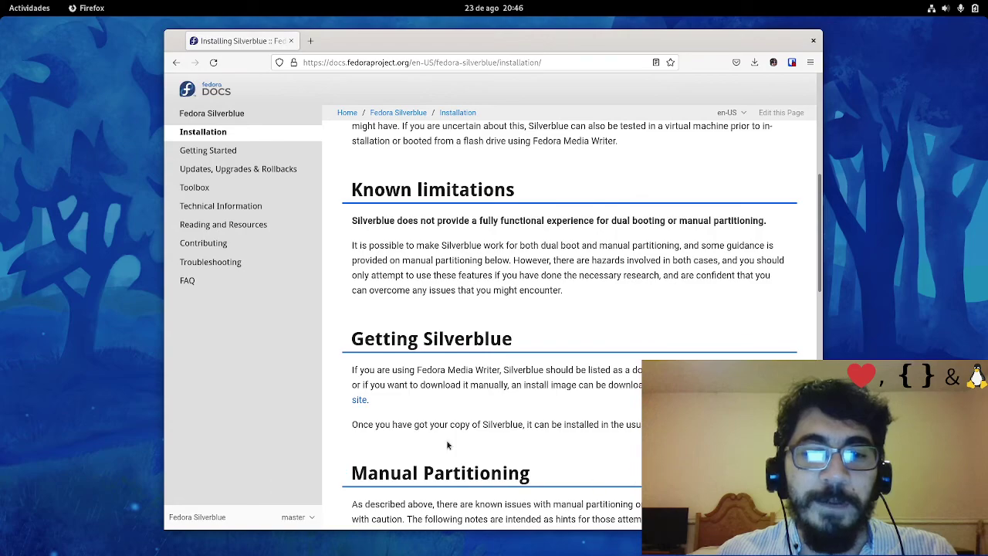
key("super")
key("super")
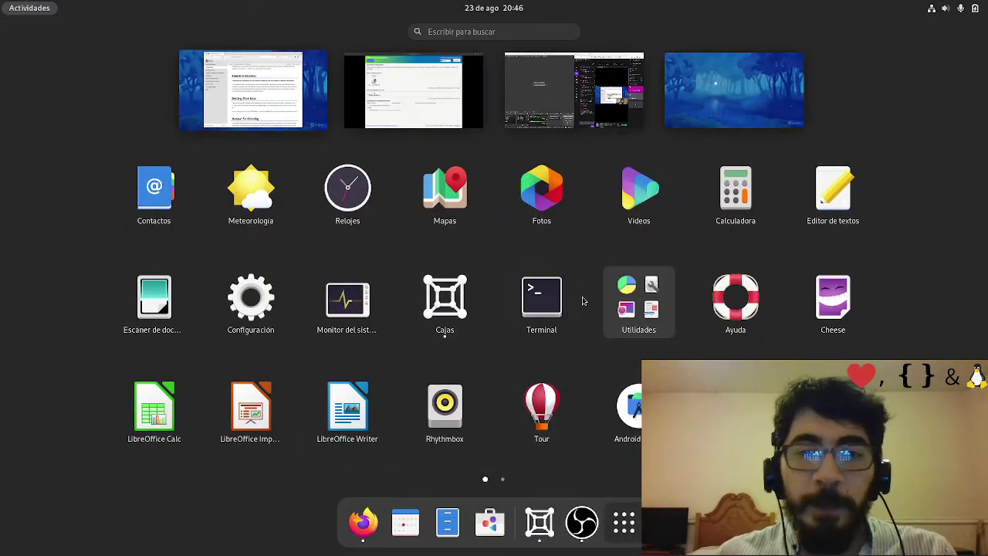
Launch Disks from Utilidades, select the 250 GB disk and inspect its Btrfs partition
left_click(638, 302)
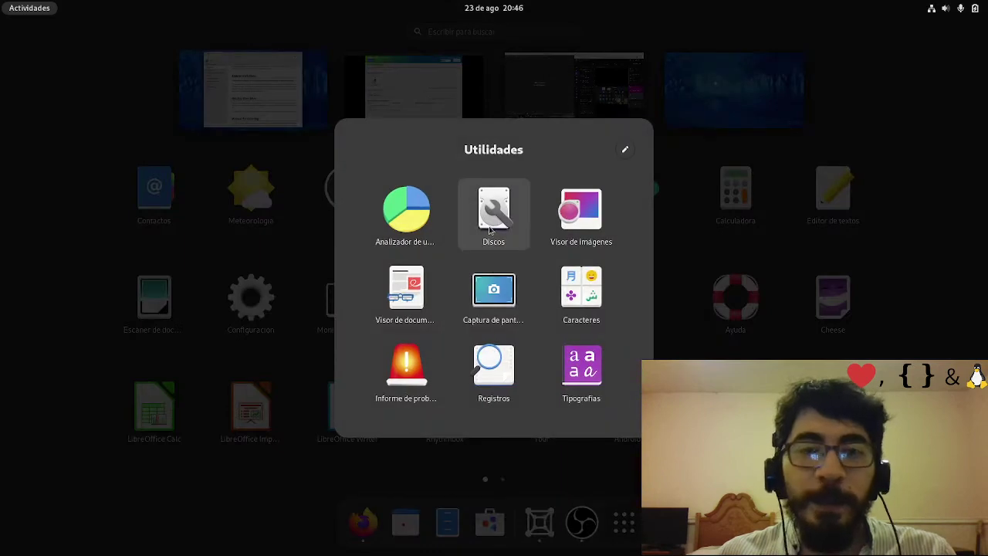
left_click(497, 223)
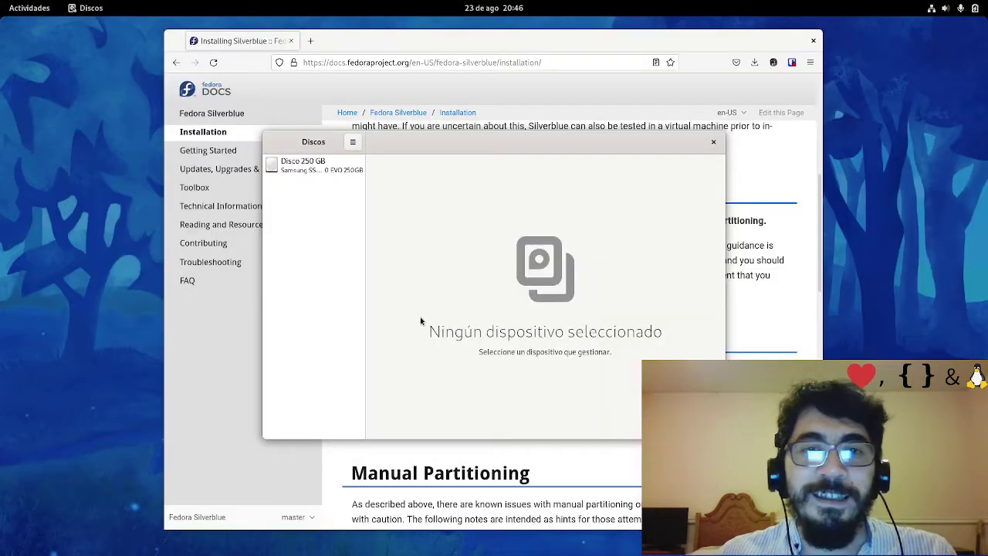
left_click(328, 166)
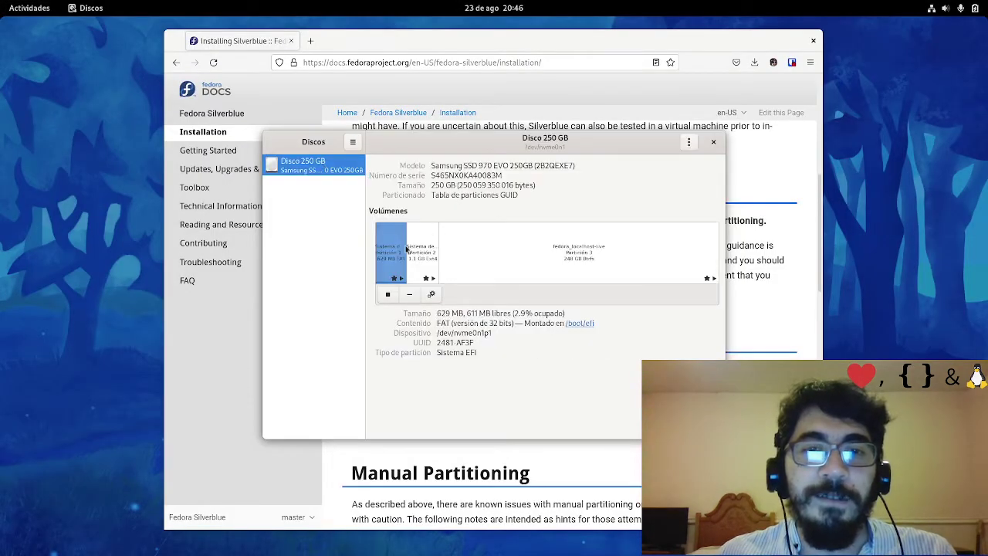
left_click(589, 242)
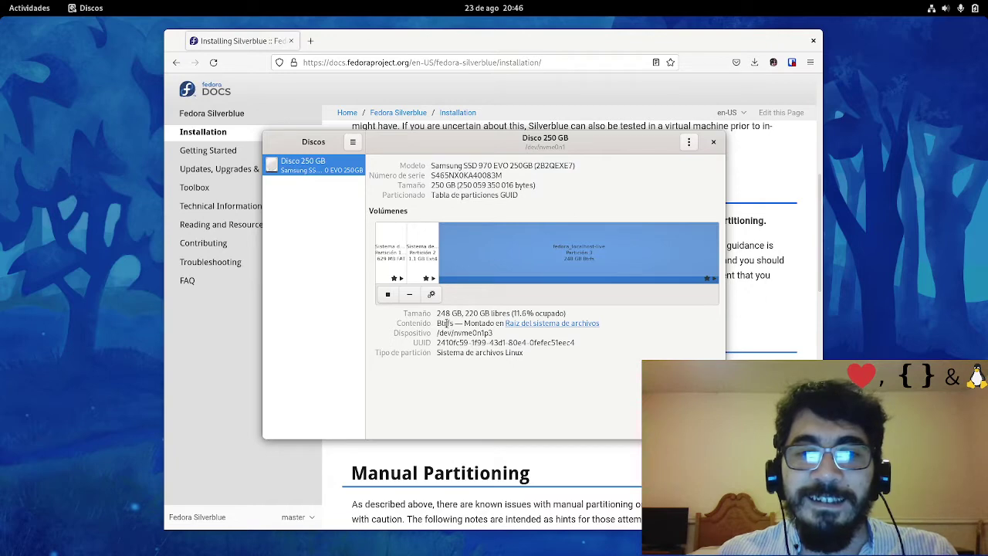
left_click_drag(450, 322, 522, 327)
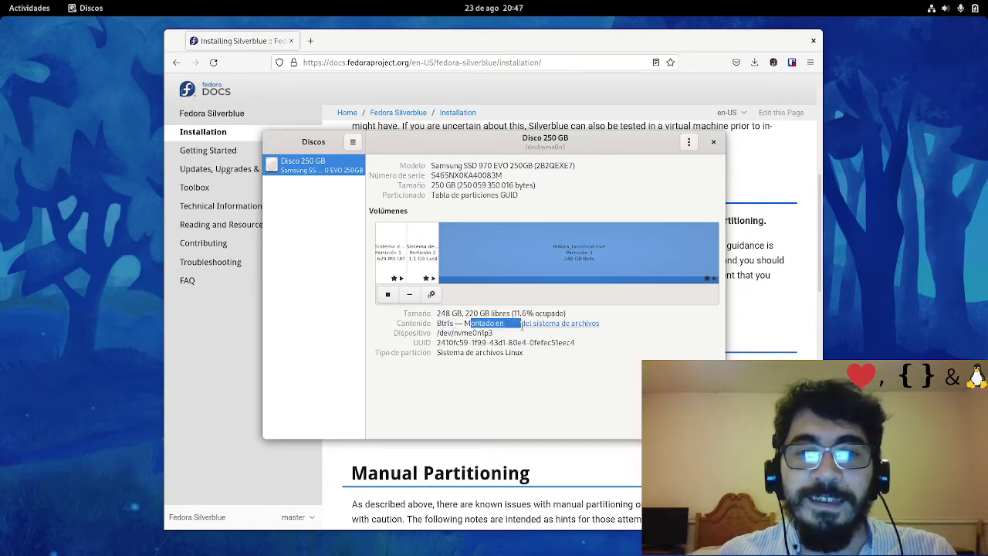
Inspect partition 2, noting its Ext4 filesystem and mount point
left_click(423, 244)
mouse_move(507, 323)
left_mouse_down()
mouse_move(592, 325)
mouse_move(491, 325)
left_mouse_up()
double_click(441, 324)
left_click(449, 325)
left_click_drag(454, 322, 436, 323)
left_click(446, 324)
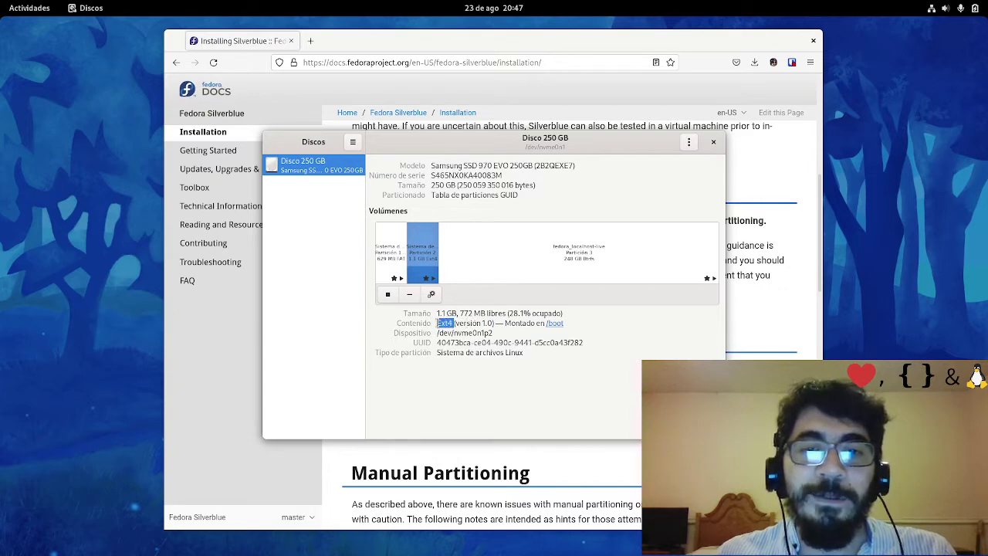
Check the EFI partition's FAT filesystem, then return to the 248 GB Btrfs partition
left_click(525, 262)
left_click(386, 246)
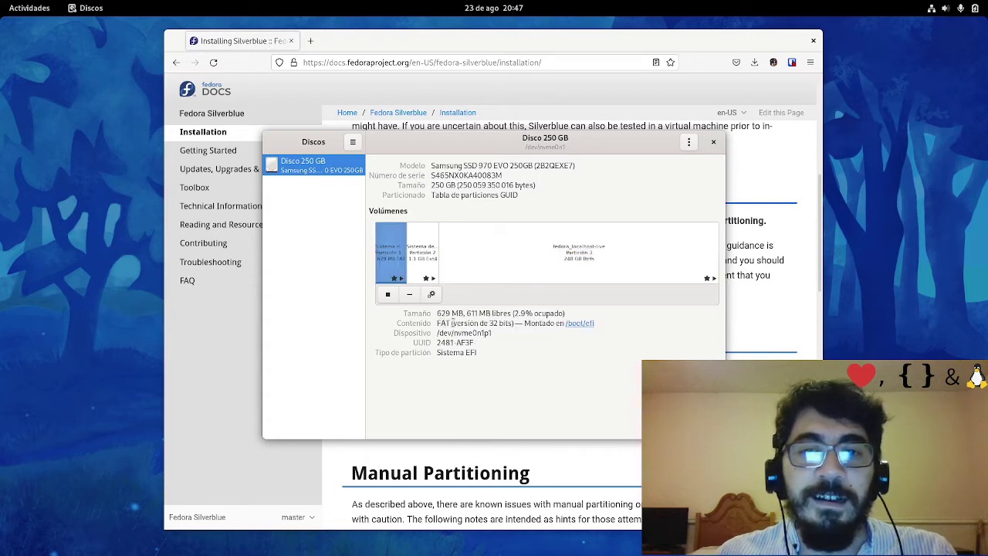
left_click_drag(451, 323, 425, 321)
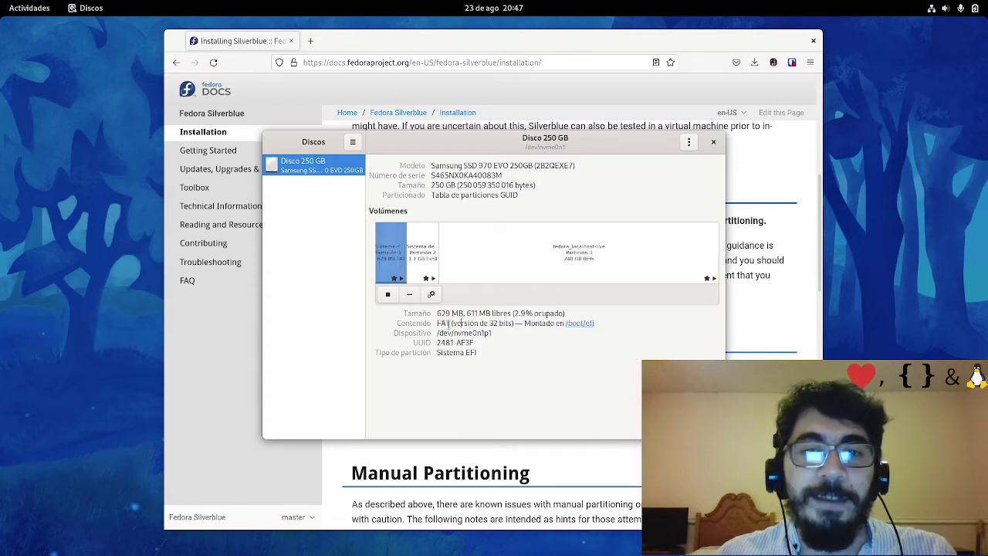
left_click_drag(453, 323, 433, 322)
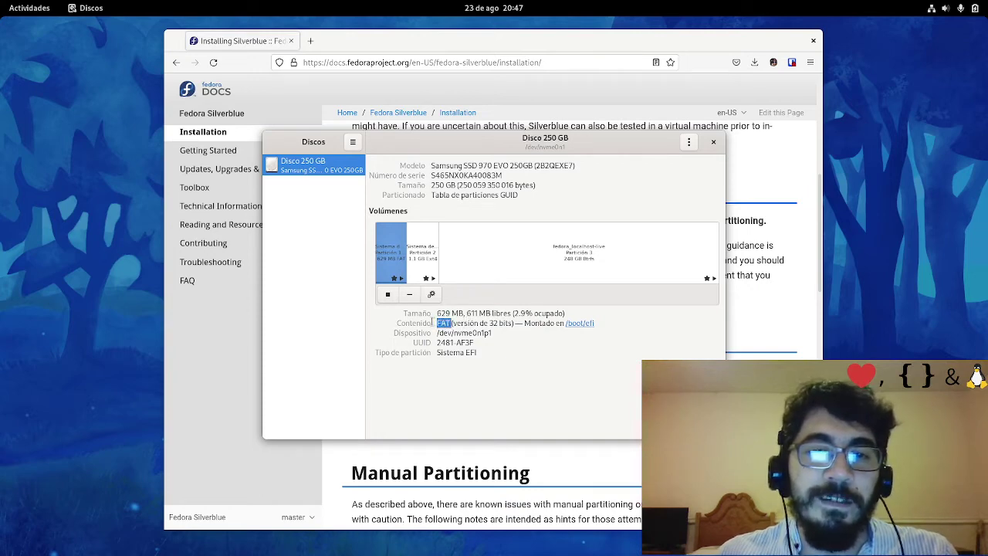
left_click(470, 325)
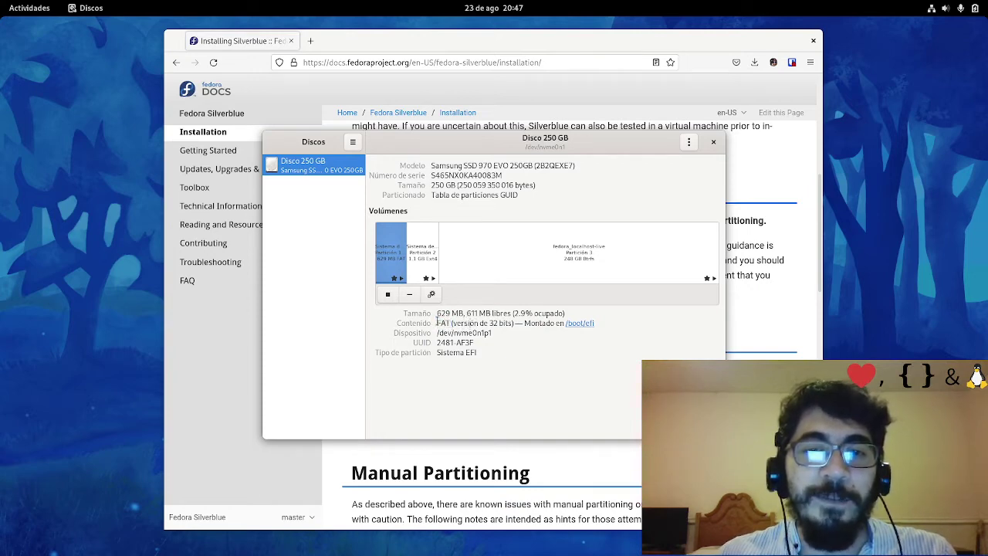
left_click(423, 250)
left_click(480, 252)
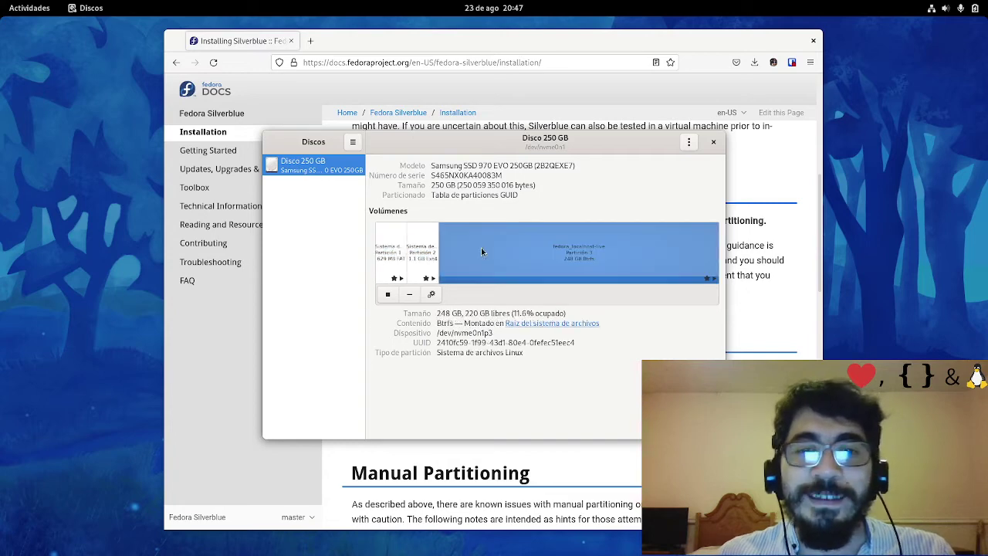
Close Disks and scroll to the 'Automatic partitioning is recommended.' note in Firefox
left_click(714, 142)
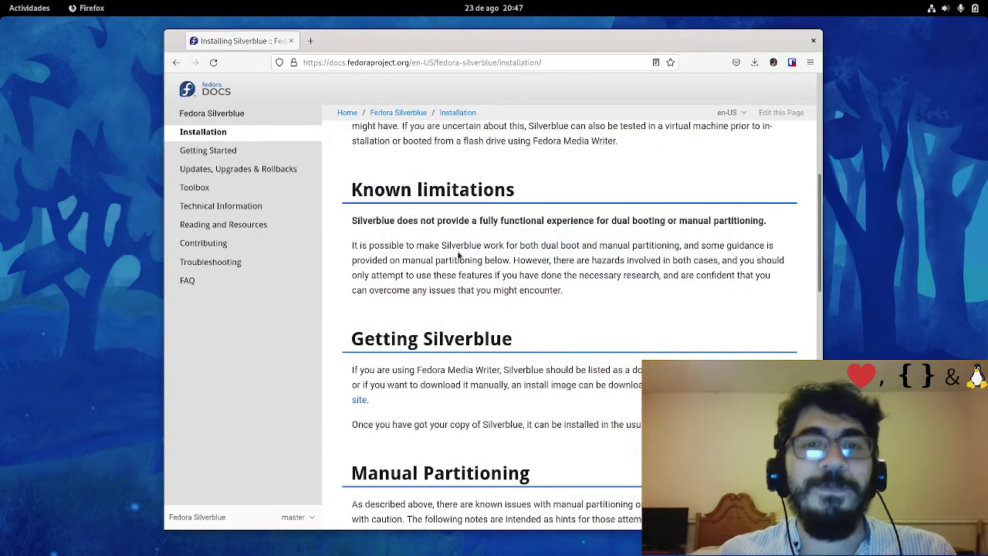
scroll(465, 329, "down", 3)
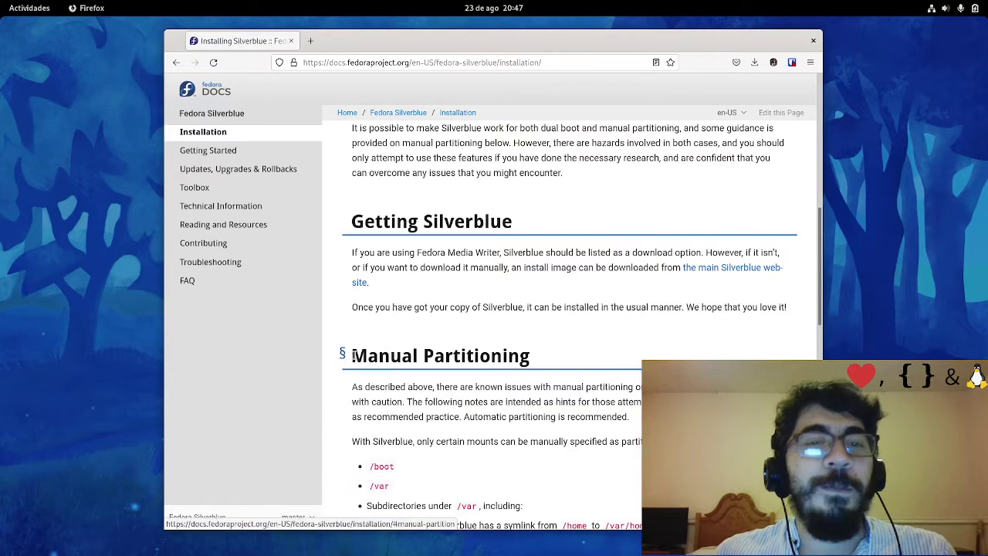
scroll(392, 357, "down", 2)
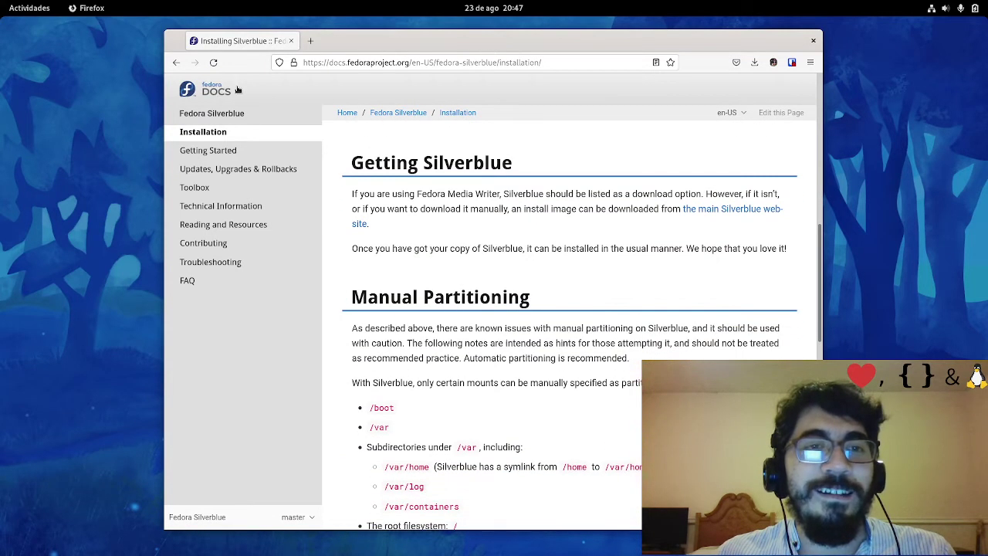
scroll(444, 398, "down", 2)
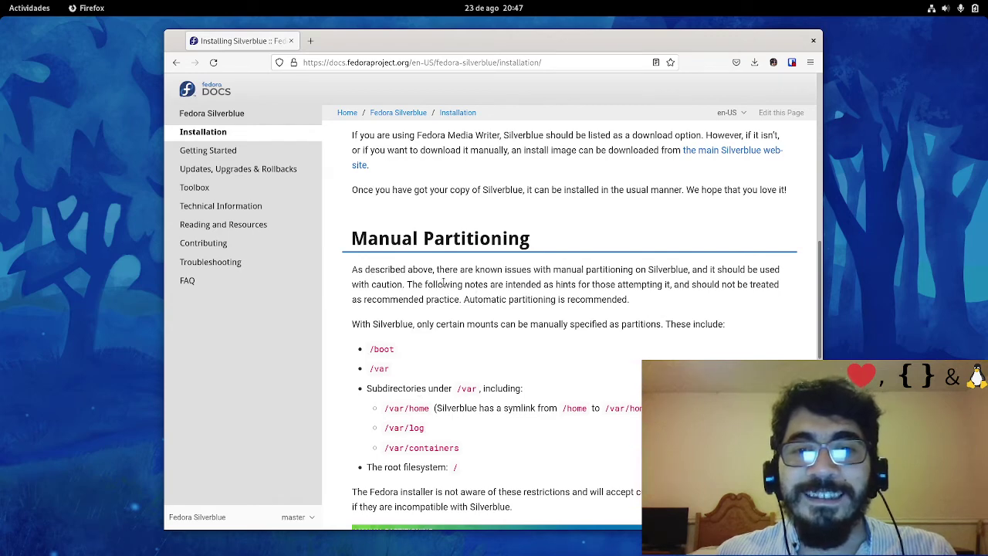
left_click_drag(410, 285, 461, 300)
left_click_drag(463, 299, 662, 297)
left_click(649, 311)
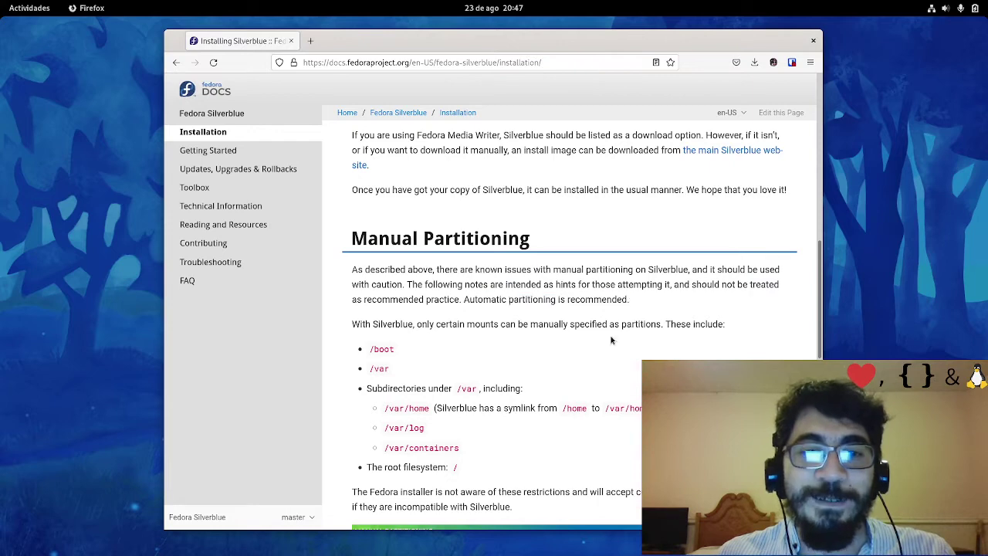
Highlight and read the sentence listing Silverblue's allowed mount points
scroll(612, 370, "down", 4)
scroll(605, 373, "up", 2)
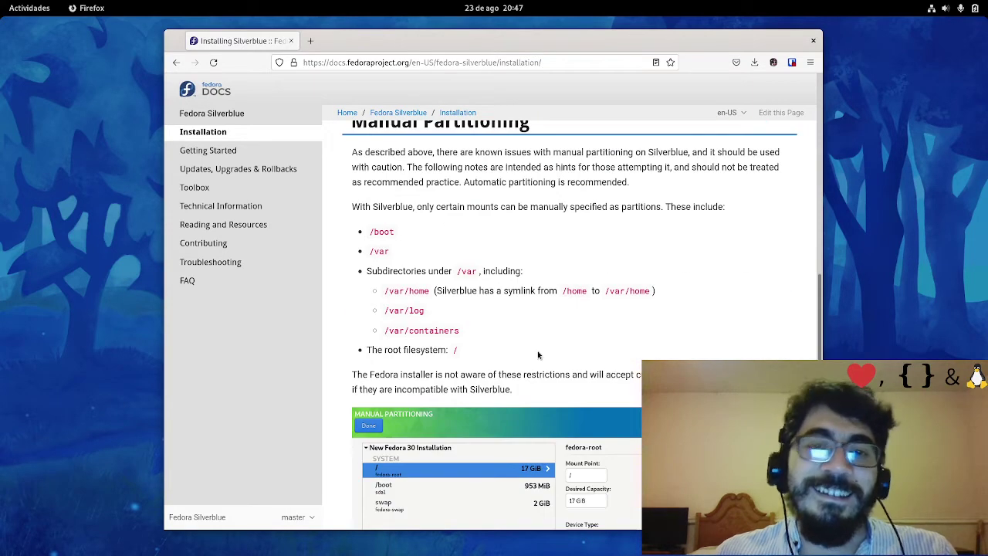
scroll(442, 260, "down", 1)
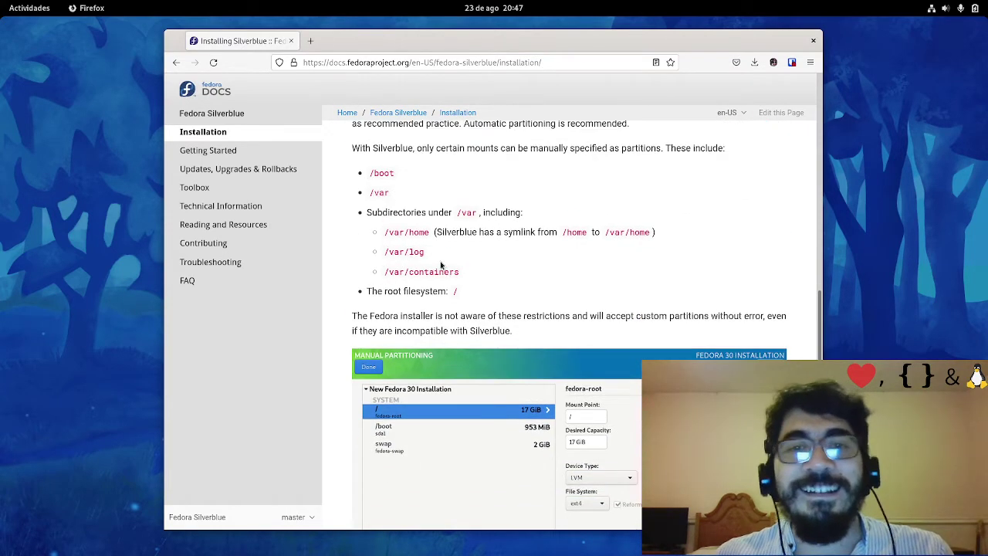
scroll(442, 259, "up", 2)
left_click_drag(362, 266, 735, 281)
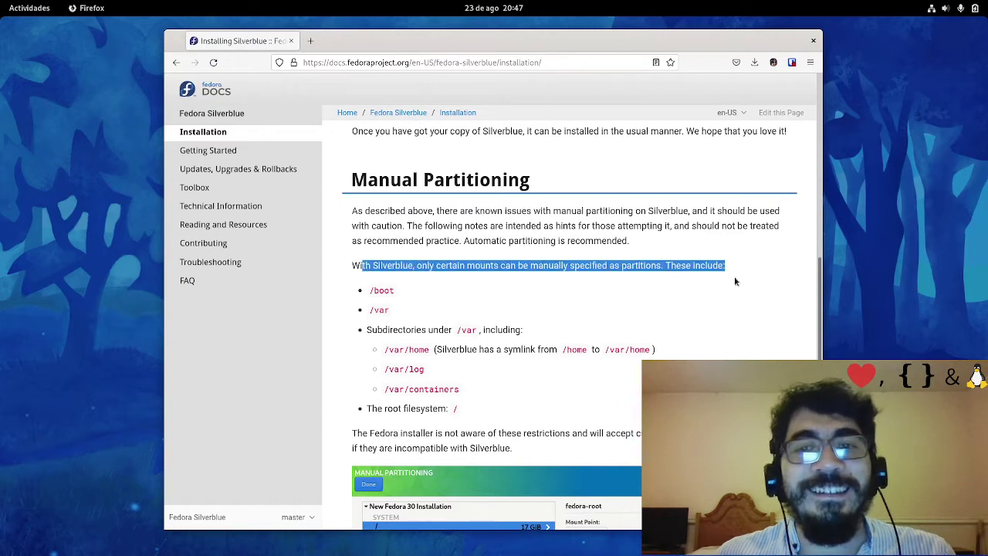
left_click(616, 281)
left_click_drag(445, 265, 690, 271)
left_click(668, 298)
scroll(652, 293, "down", 1)
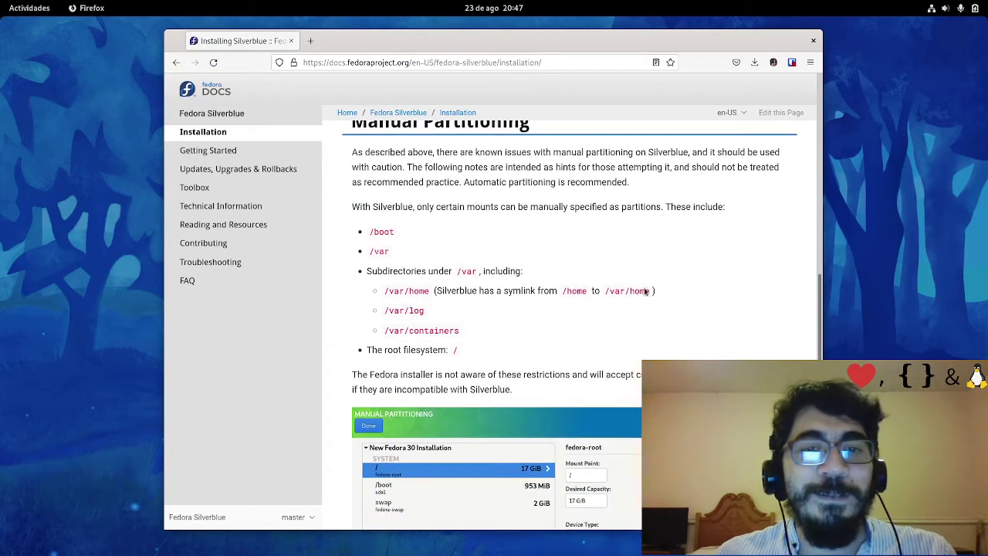
Reread the automatic partitioning recommendation and the /boot, /var, /var/home, /var/log, / mounts list
left_click_drag(633, 185, 464, 182)
left_click(571, 170)
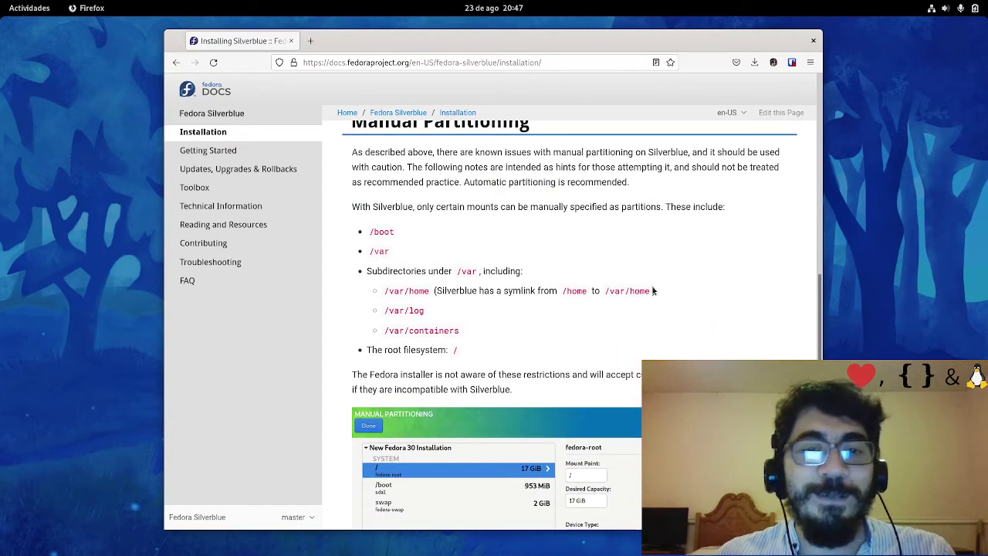
scroll(648, 282, "down", 3)
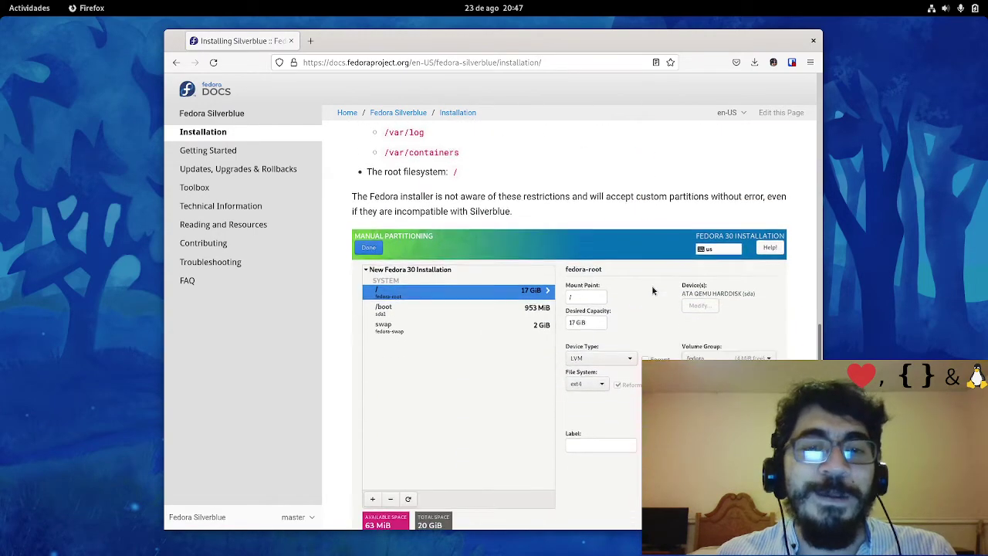
scroll(652, 290, "up", 2)
scroll(652, 291, "down", 5)
scroll(651, 292, "up", 8)
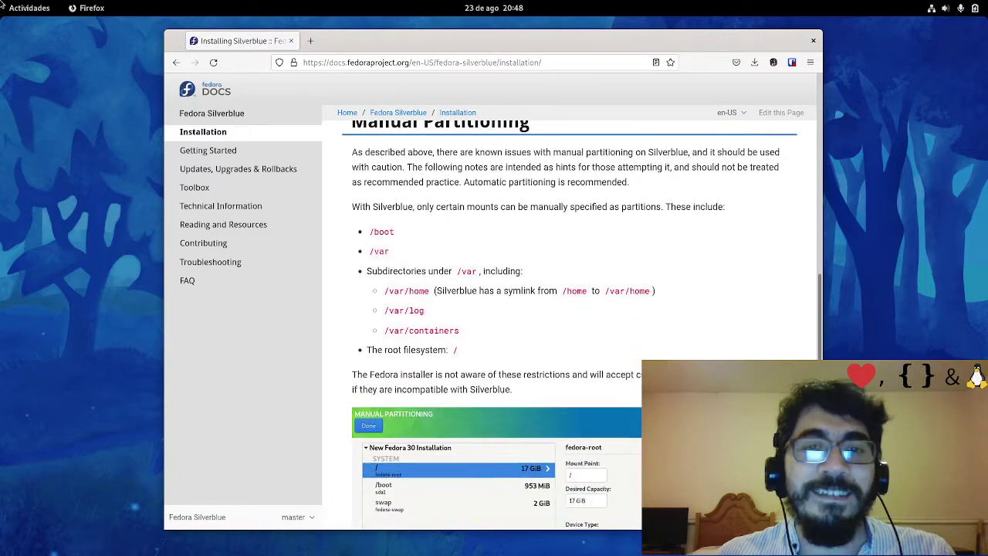
left_click(3, 6)
Keep the 20 GiB disk selected, confirm with Hecho, and launch the install via Empezar instalación
left_click(468, 304)
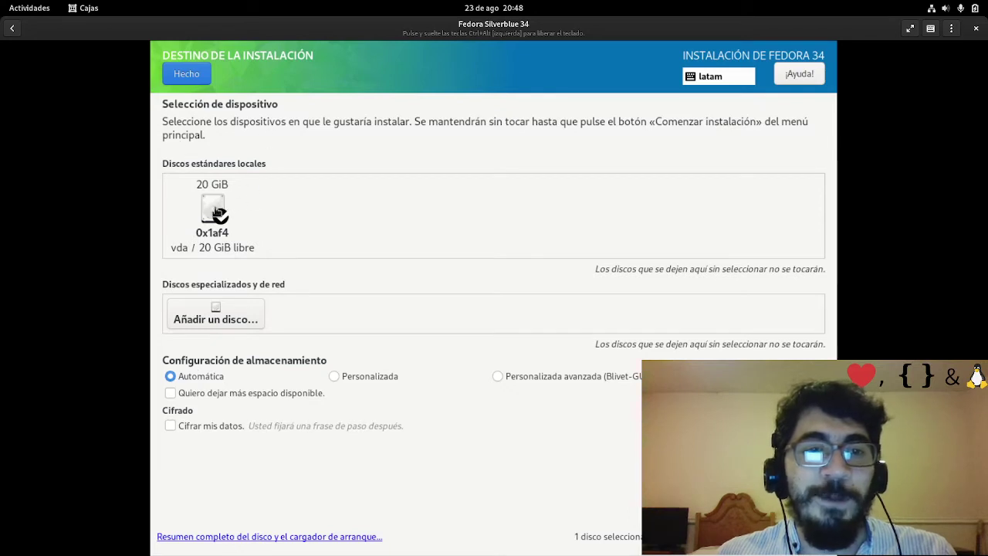
left_click(243, 206)
left_click(243, 207)
left_click(186, 75)
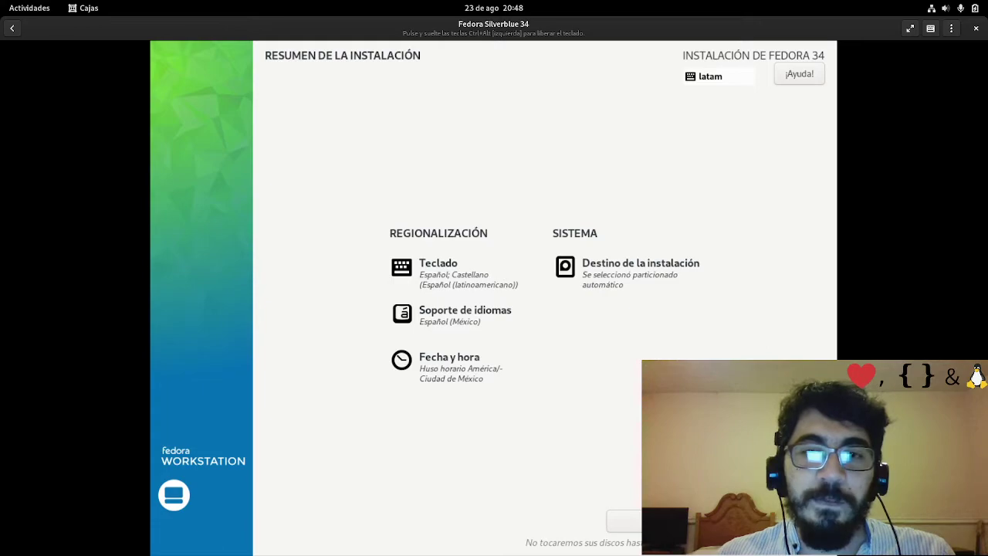
left_click(776, 521)
Switch to the third workspace, where OBS Studio sits beside the Twitch stream manager
mouse_move(2, 1)
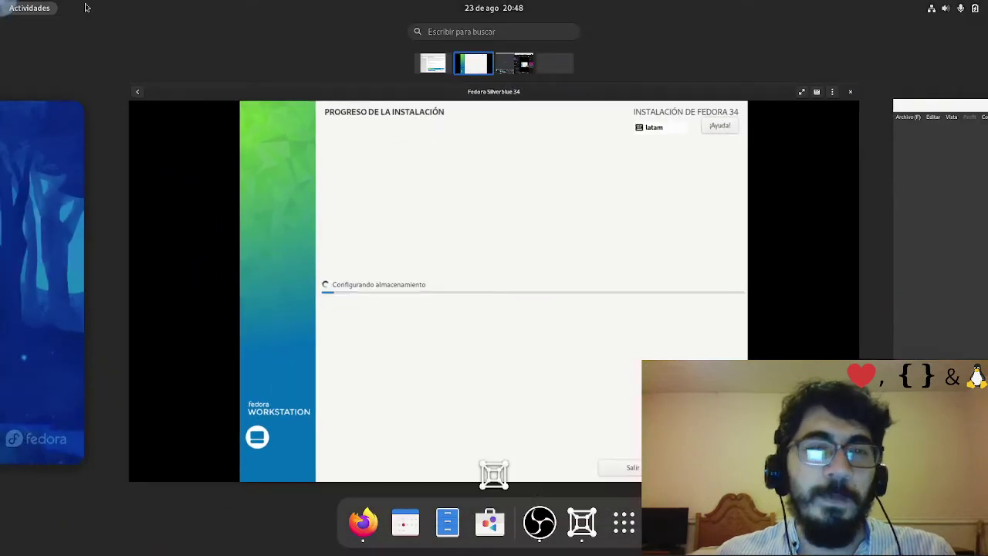
left_click(436, 243)
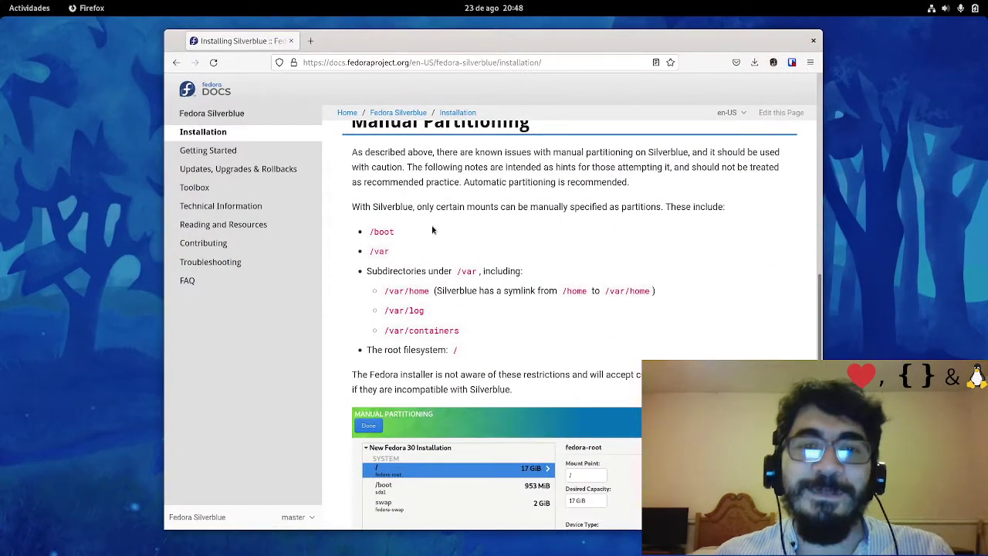
scroll(443, 223, "up", 1)
scroll(429, 270, "down", 5)
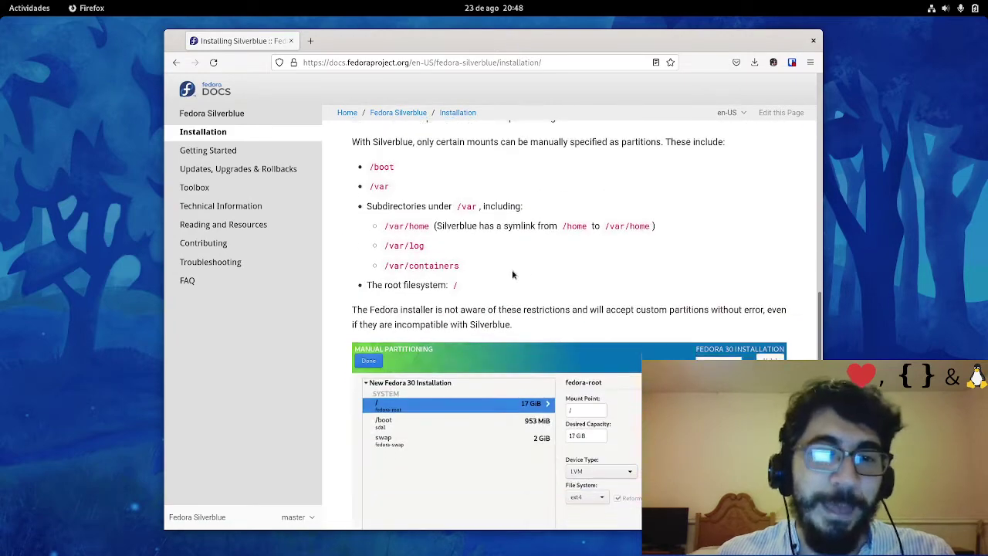
scroll(525, 271, "down", 2)
scroll(524, 270, "up", 7)
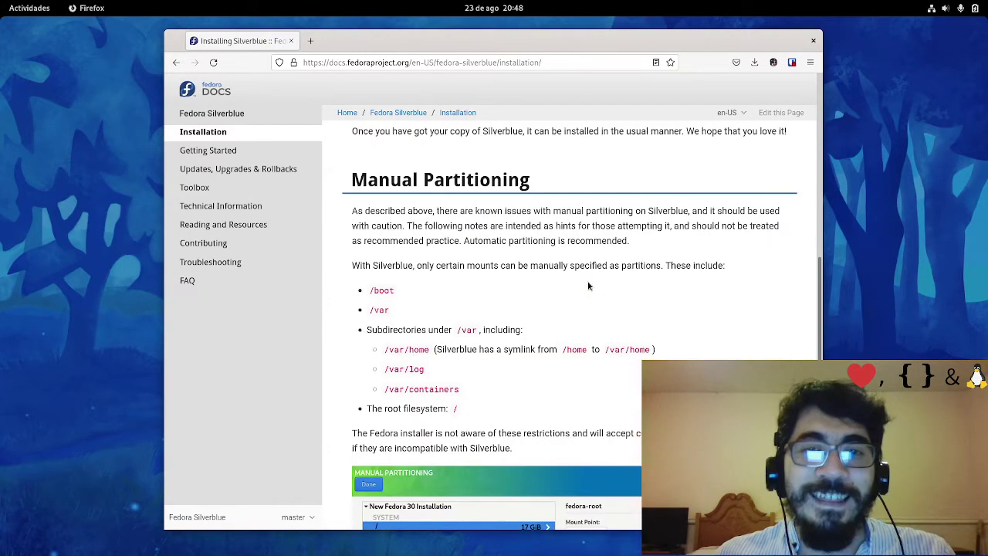
scroll(588, 286, "down", 2)
key("super")
scroll(469, 207, "down", 1)
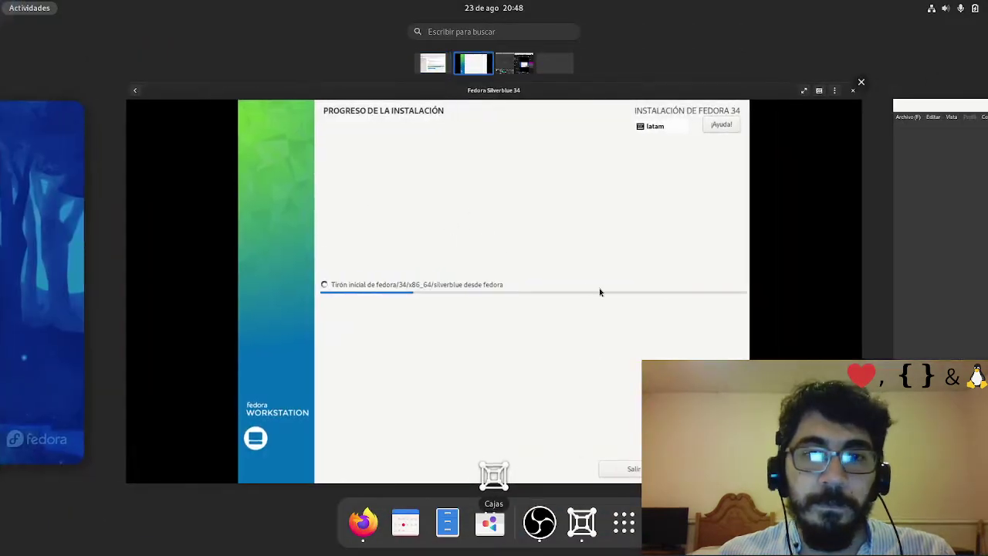
scroll(599, 288, "down", 1)
left_click(553, 279)
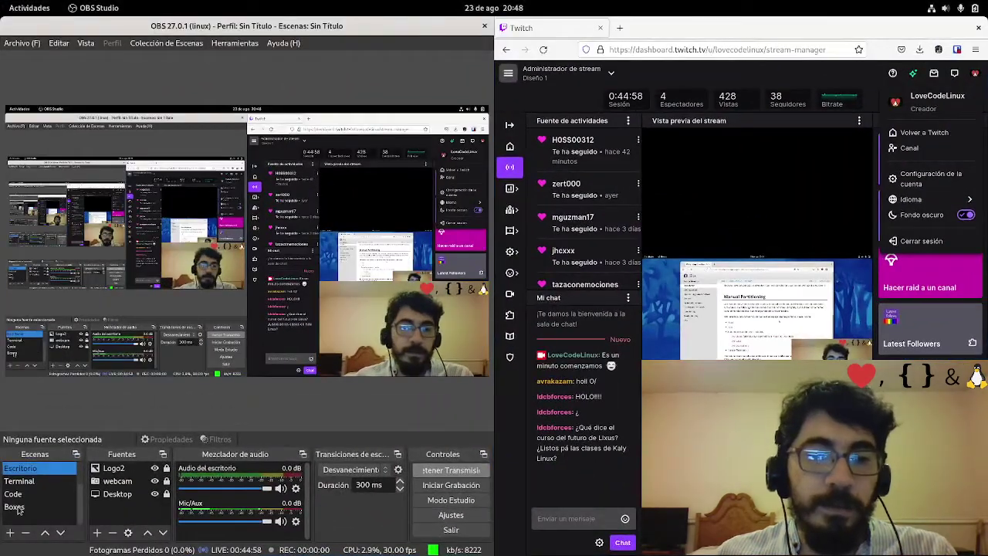
Move up one workspace with Super+Page Up to watch the Silverblue runtime install
key("super+Page_Up")
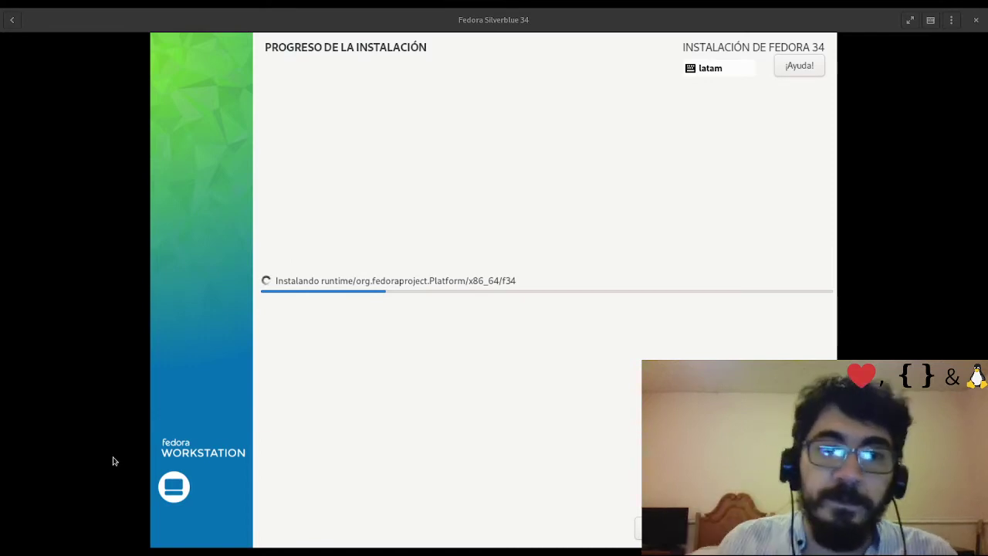
Focus the VM, release the keyboard with Ctrl+Alt, and wait for Completado
left_click(395, 327)
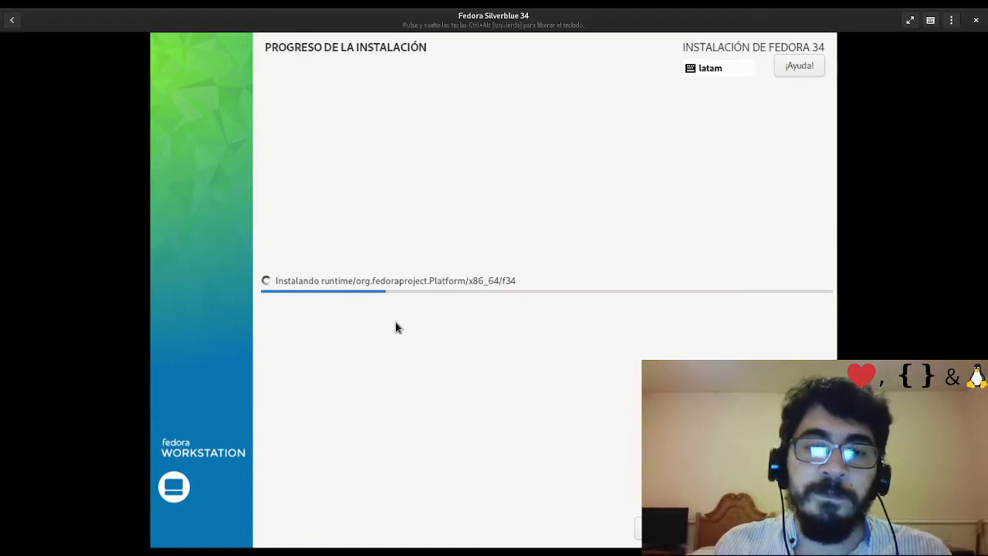
key("ctrl+alt")
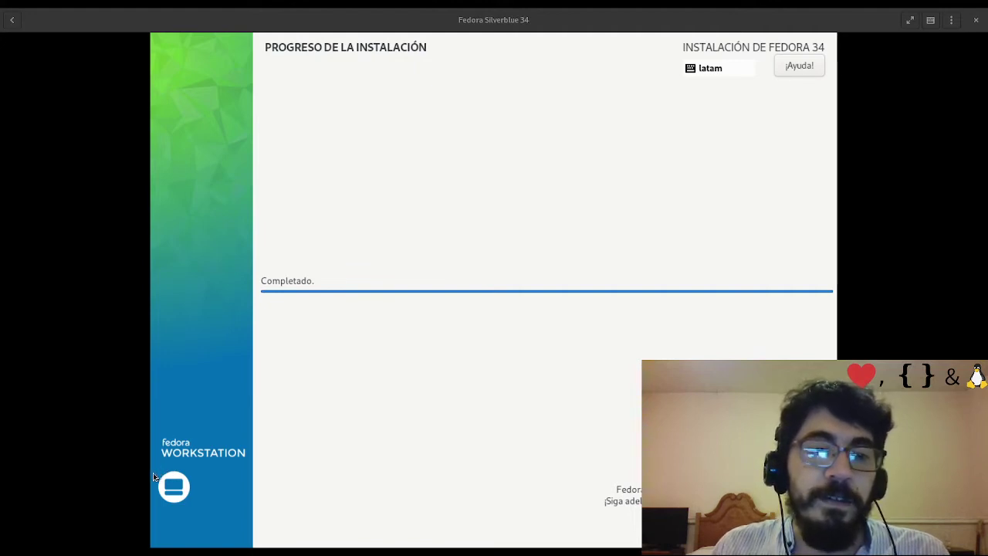
Choose Reiniciar Sistema, then start the Fedora Silverblue 34 box from the Boxes list
left_click(337, 264)
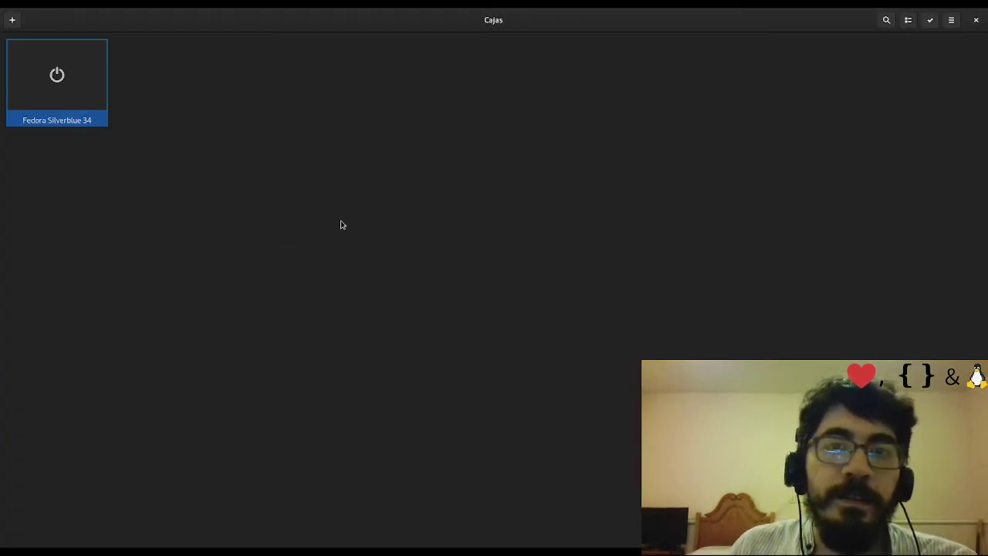
left_click(70, 83)
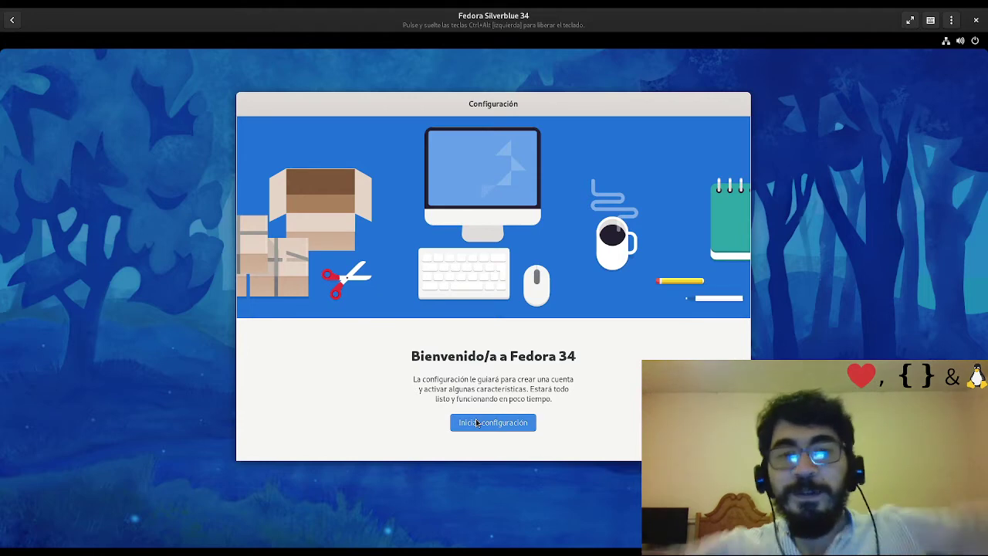
Start with Iniciar configuración, keep location services on under Privacidad, and skip Cuentas en línea
left_click(476, 423)
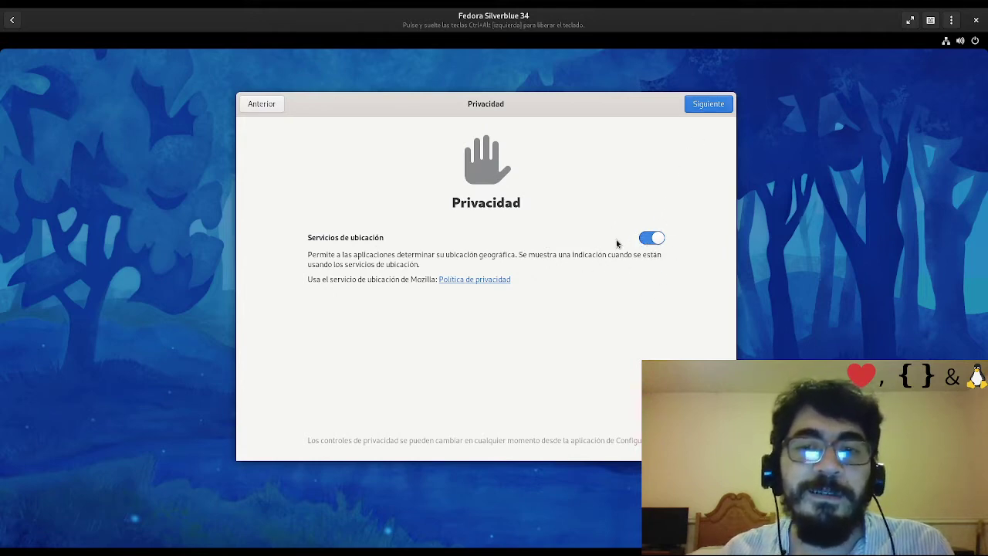
left_click(721, 105)
left_click(274, 108)
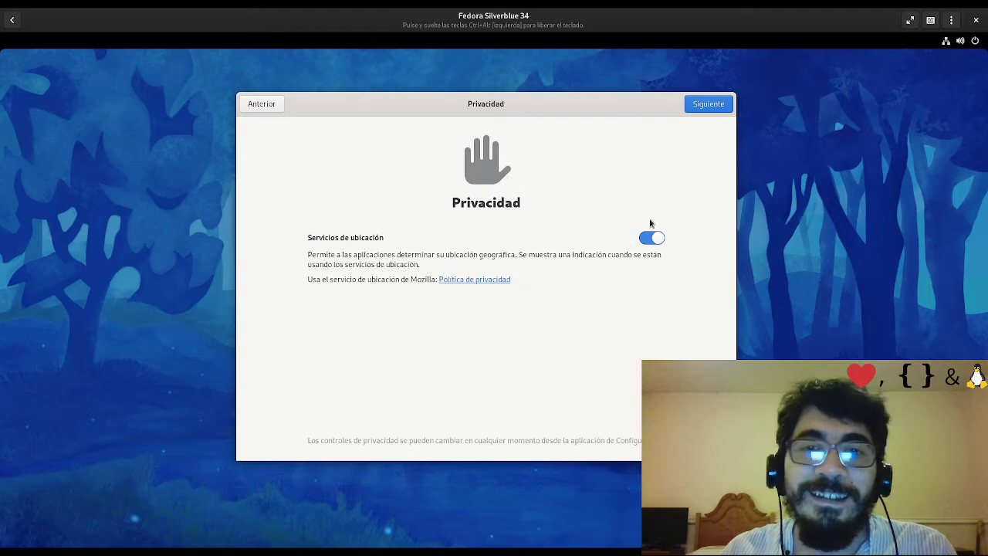
left_click(702, 109)
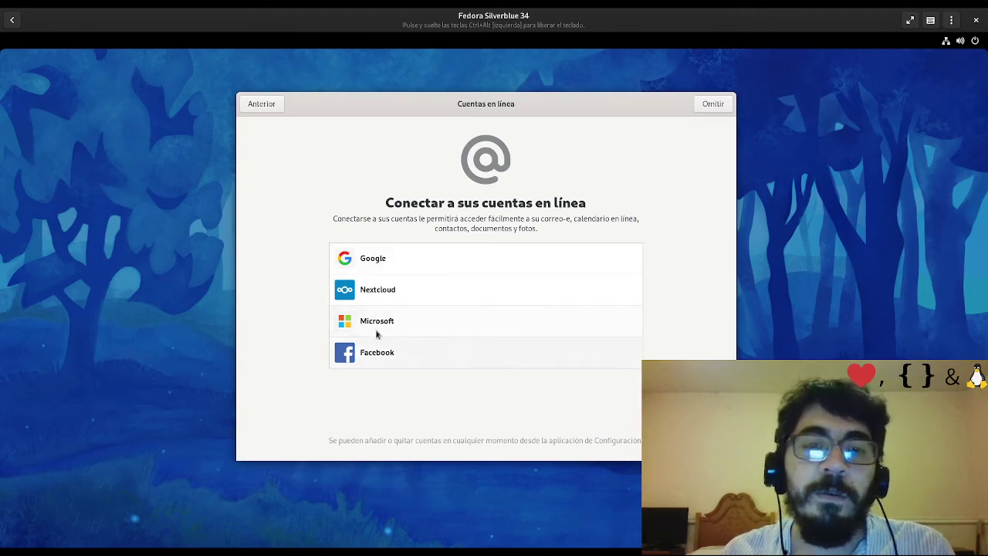
left_click(705, 107)
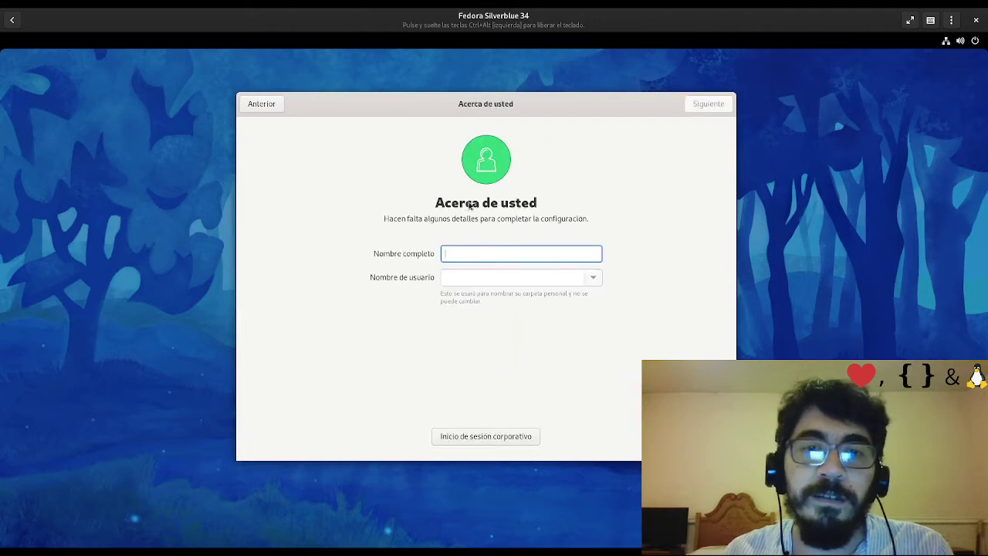
Enter the user's full name, shorten the suggested username, and choose the book picture as avatar
type("André Ro")
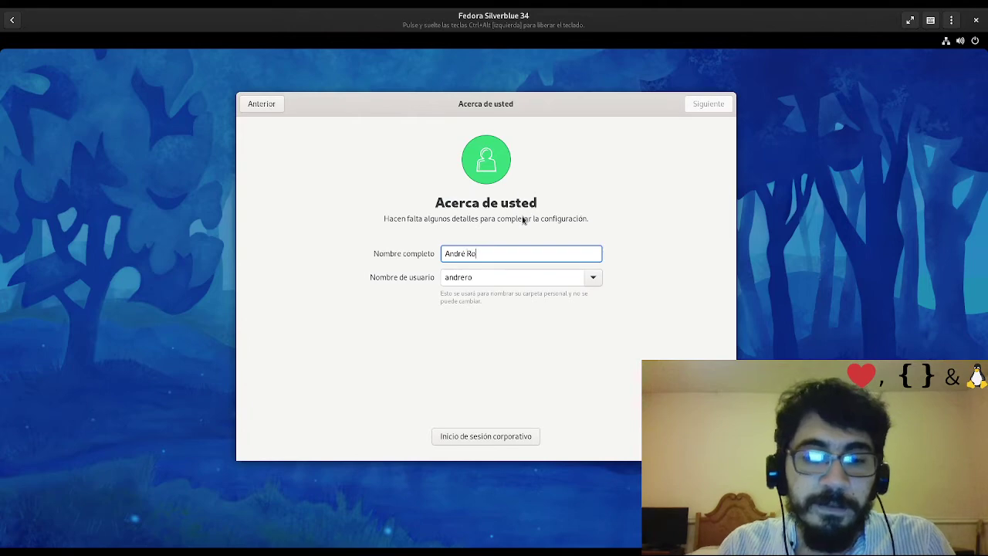
type("ldán")
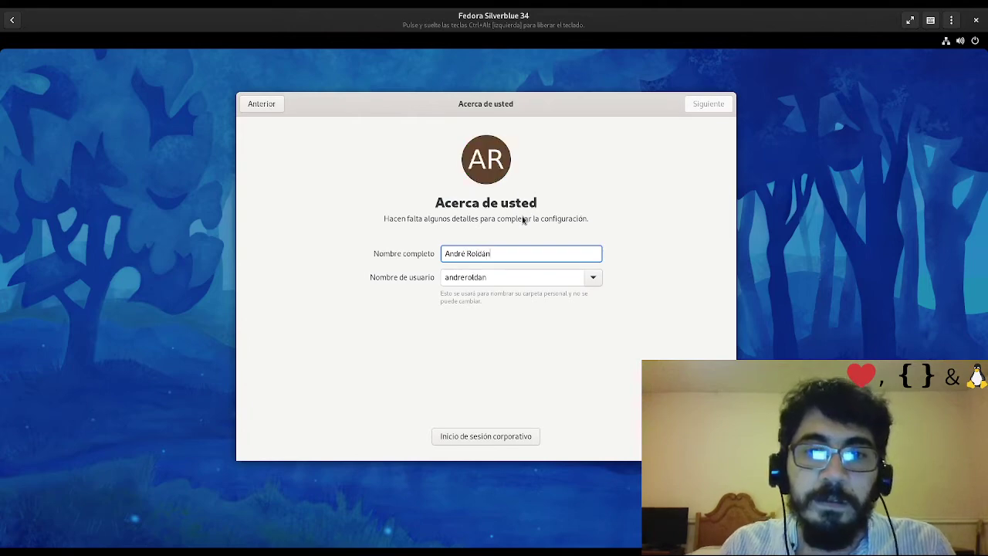
key("Tab")
key("End")
key("BackSpace")
key("BackSpace")
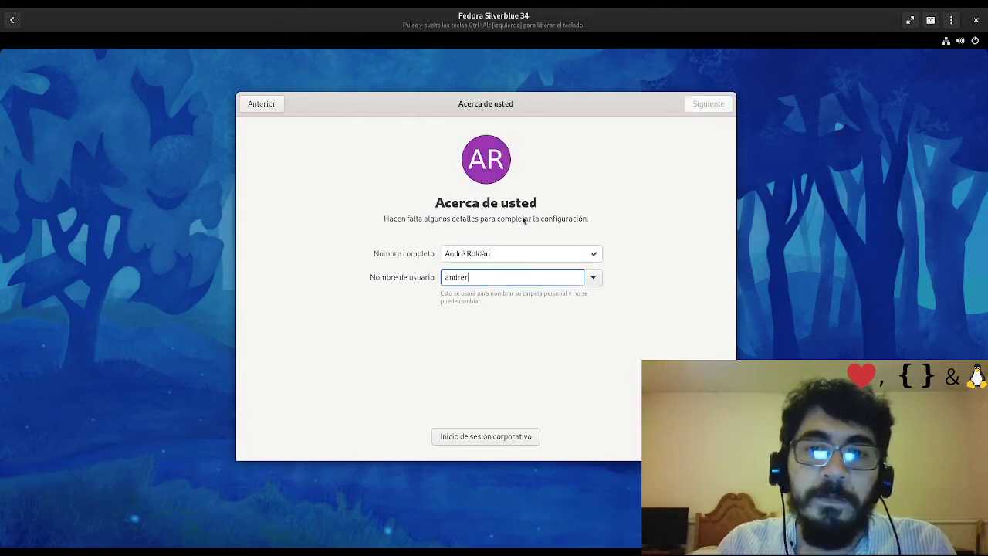
left_click_drag(446, 253, 497, 255)
left_click(478, 277)
double_click(497, 277)
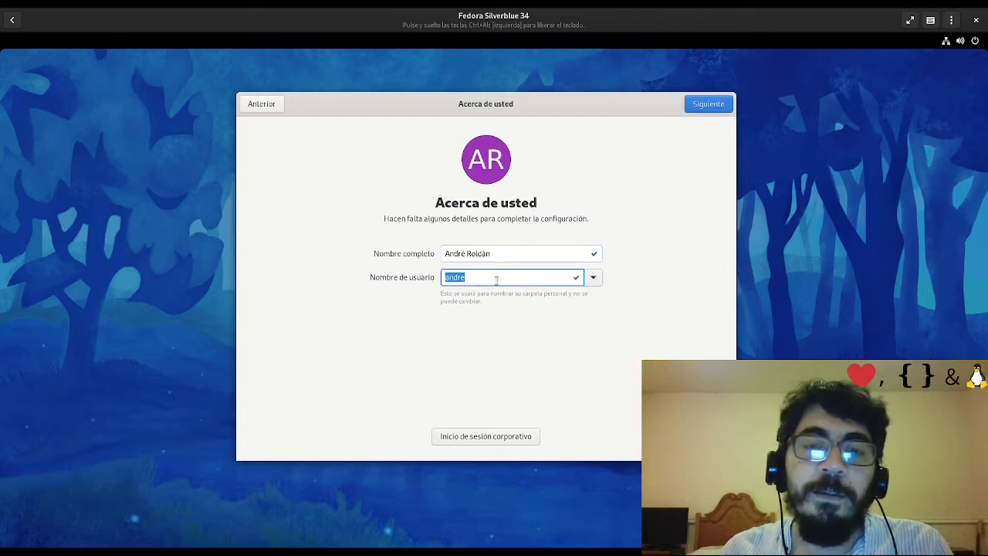
left_click(497, 277)
left_click(482, 166)
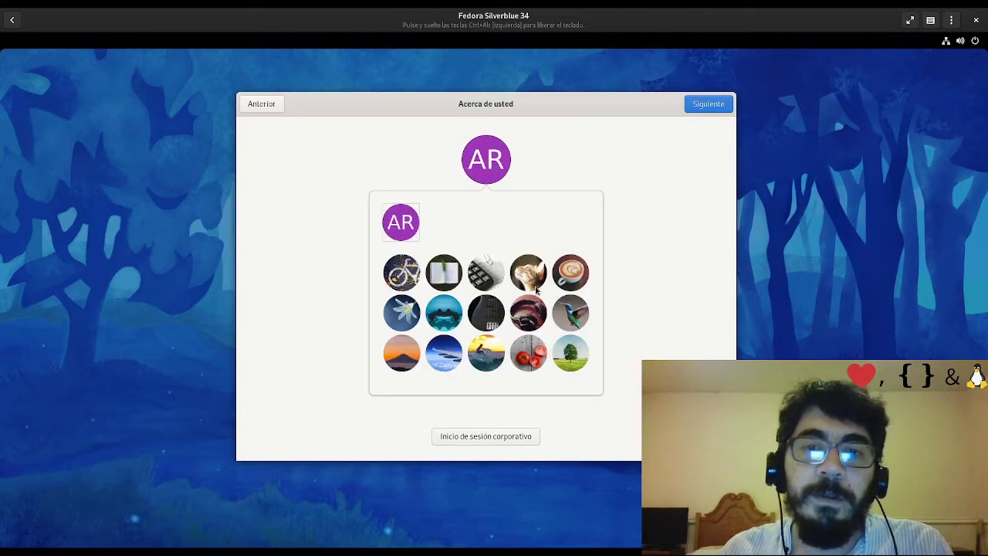
left_click(448, 266)
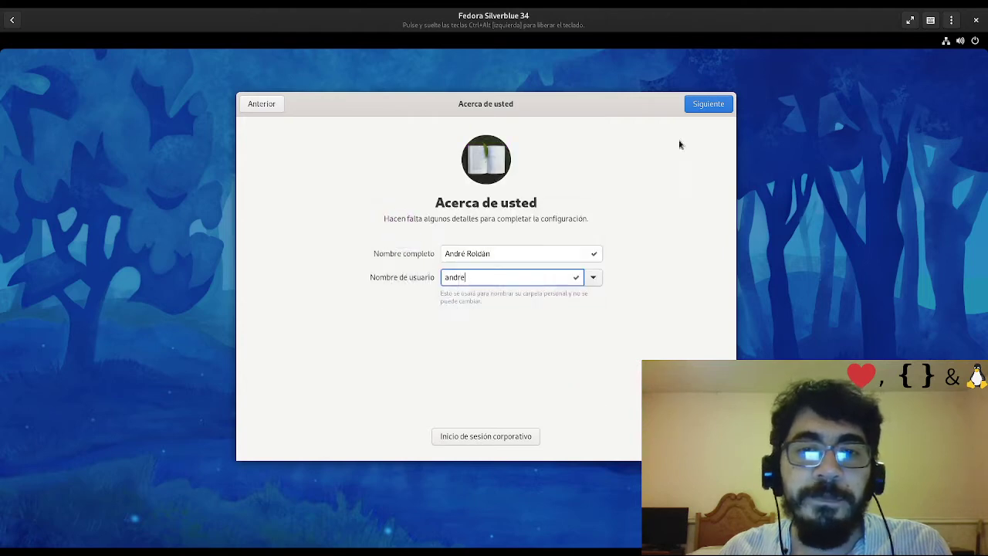
Set the account password, confirm it with a matching entry, and accept it
left_click(718, 105)
type("*****")
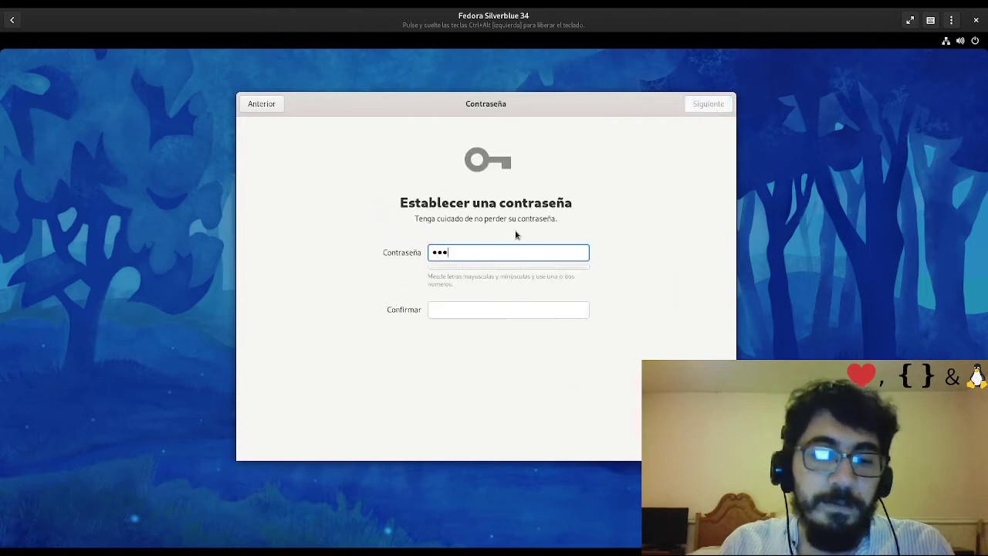
key("Tab")
type("*****")
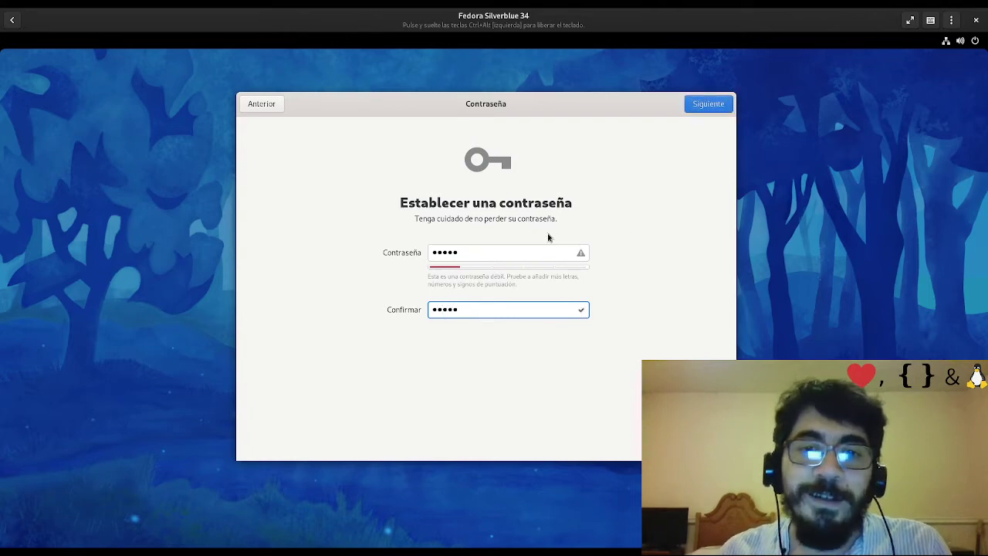
double_click(472, 251)
left_click(572, 308)
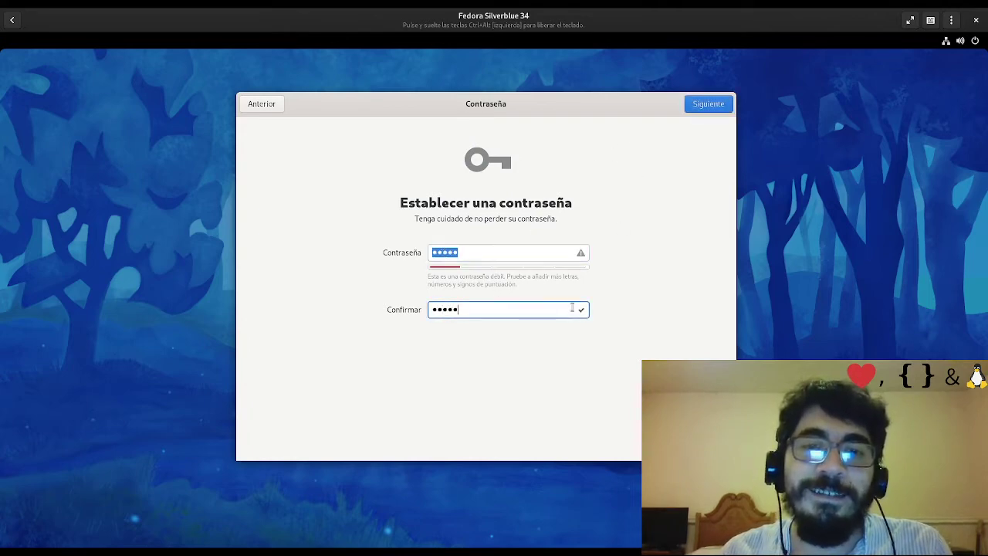
left_click(707, 104)
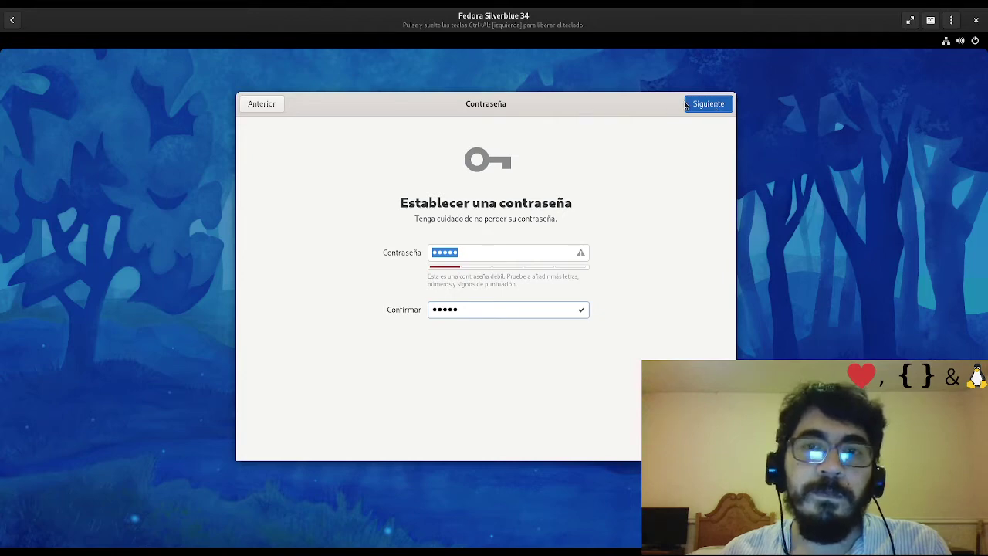
Accept the password page and choose Empezar a usar Fedora on the Terminado page
left_click(710, 108)
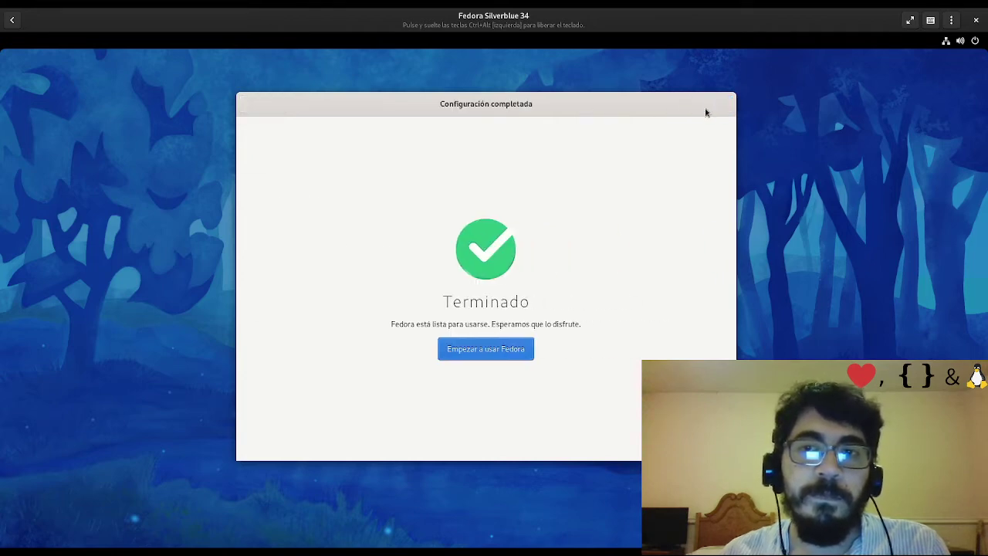
left_click(492, 349)
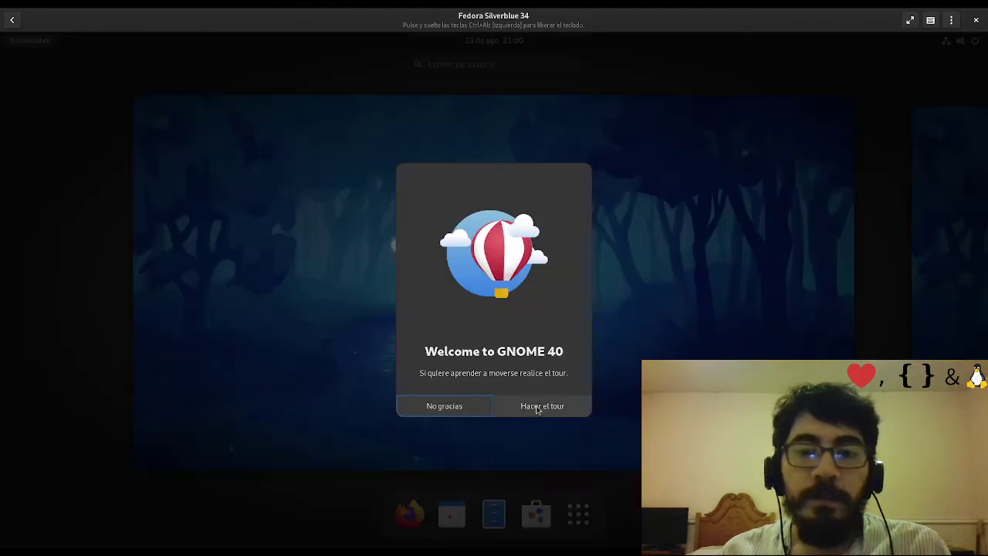
Take the GNOME 40 tour through its early pages, trying Actividades and the app grid
left_click(540, 406)
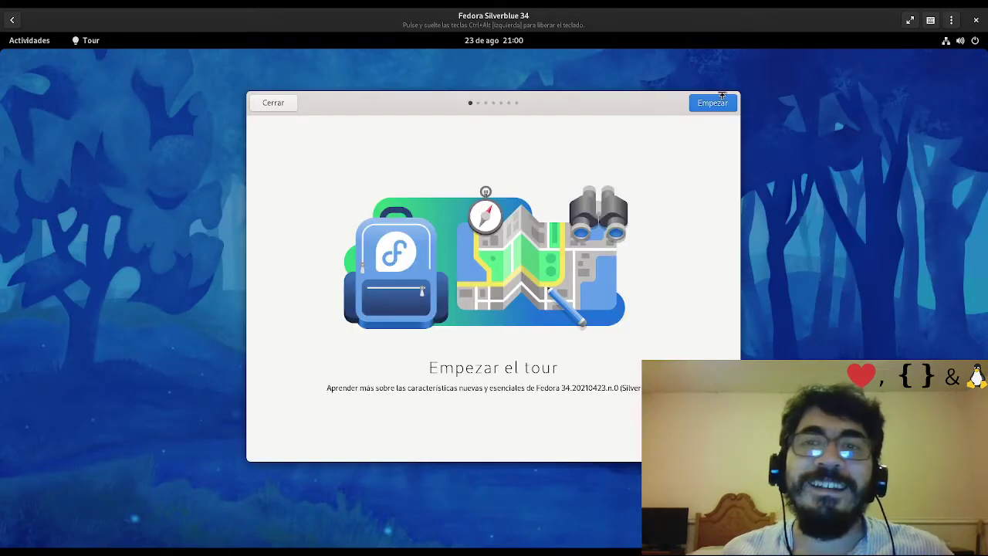
left_click(707, 106)
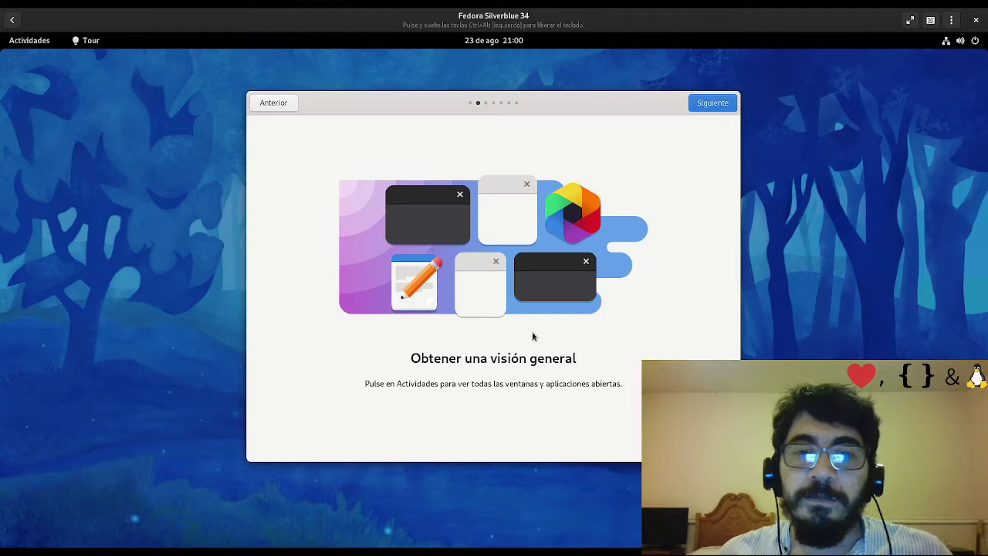
left_click(30, 43)
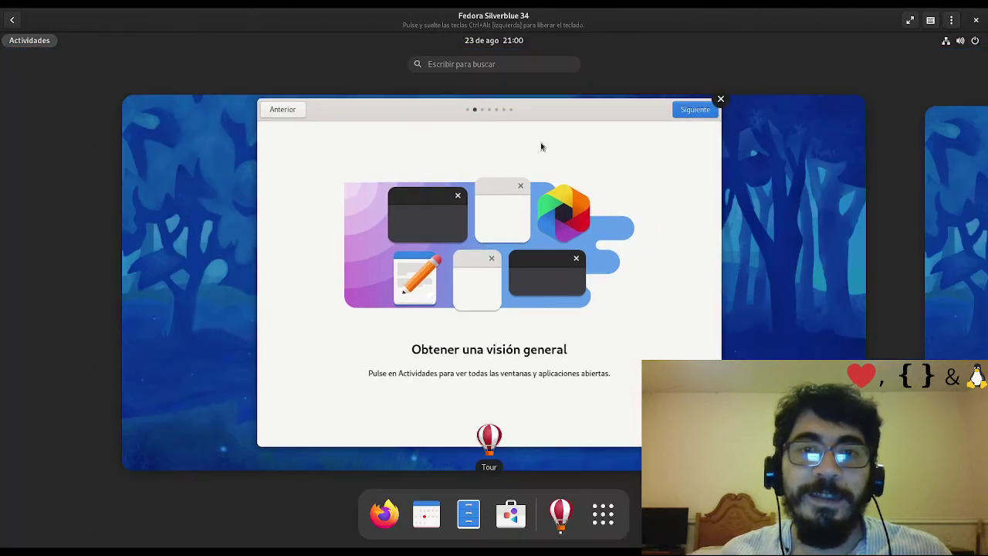
left_click(549, 230)
left_click(729, 105)
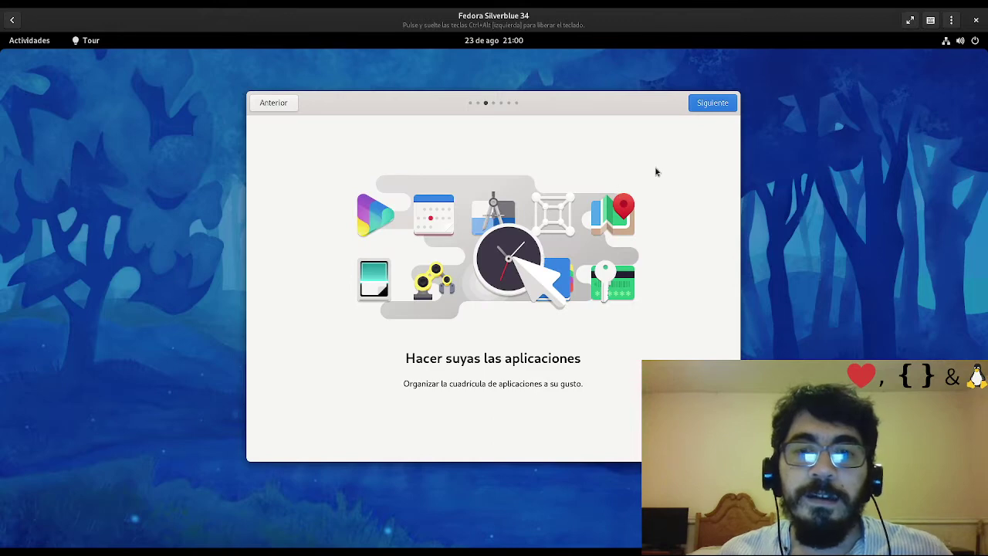
left_click(31, 43)
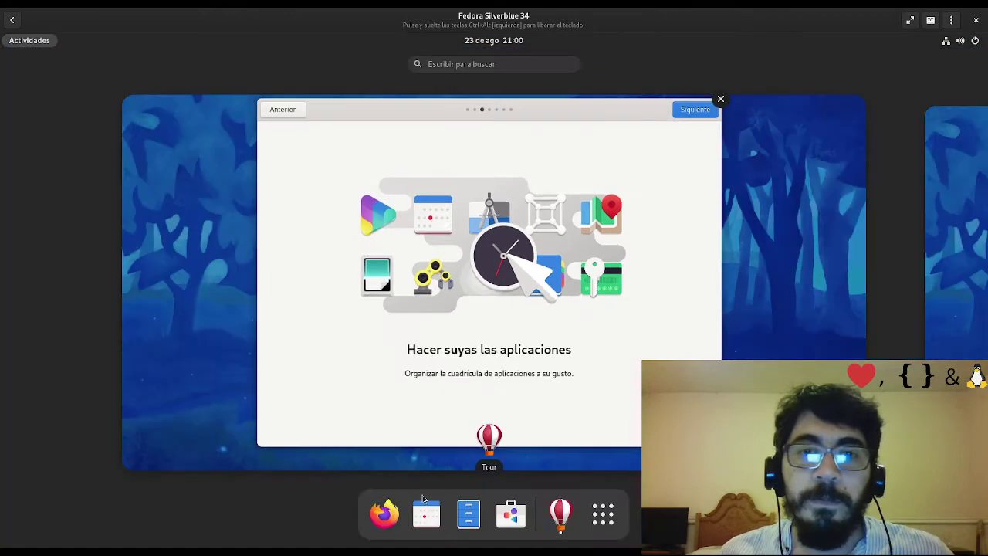
left_click(609, 522)
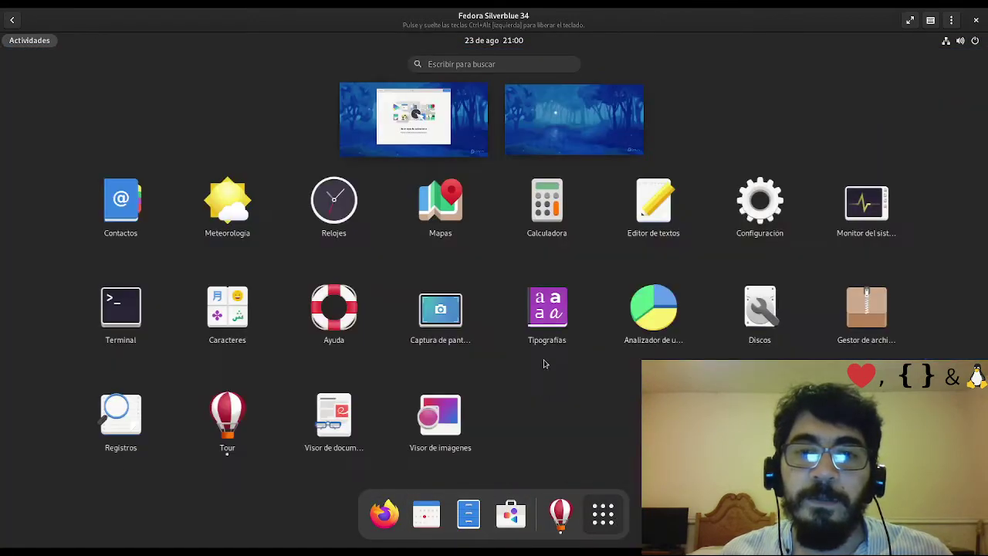
left_click(423, 109)
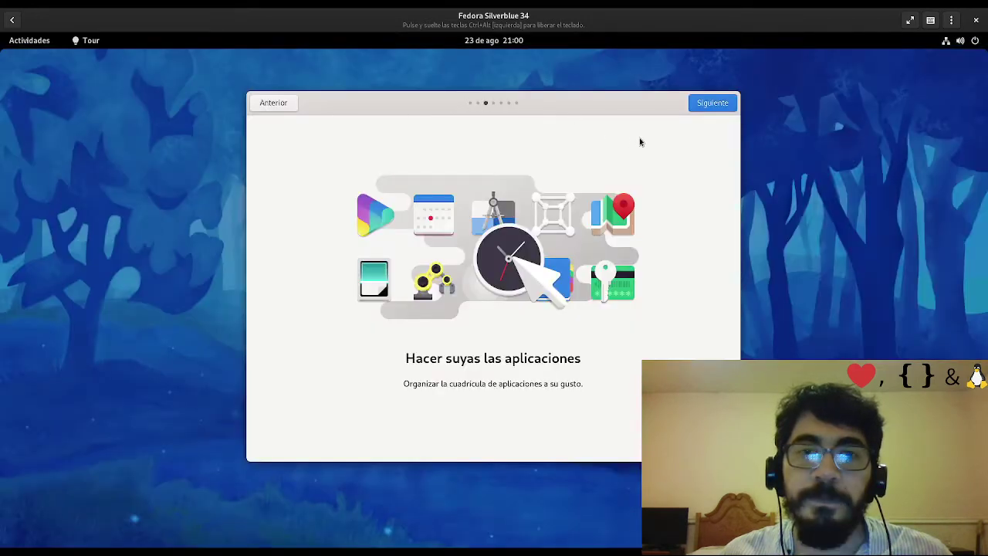
left_click(711, 105)
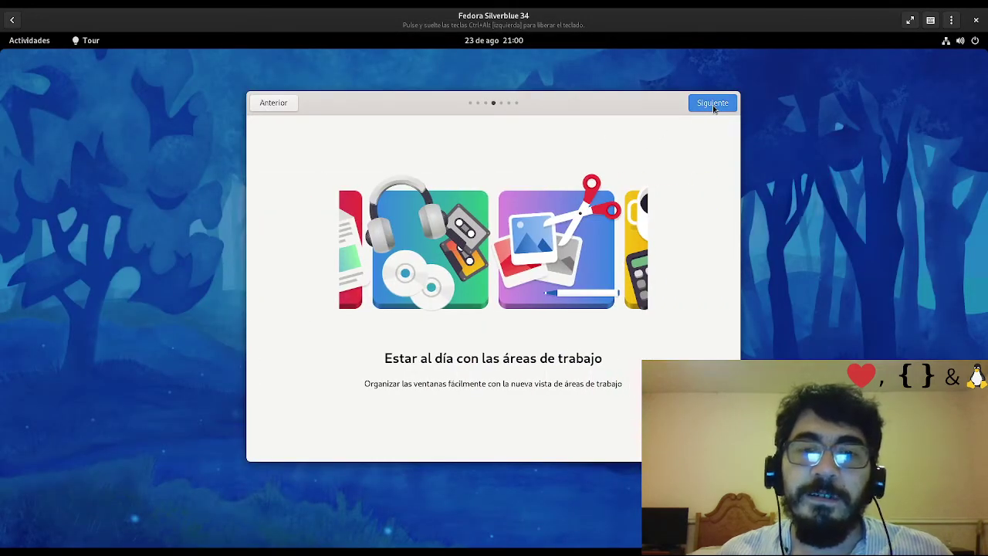
left_click(712, 105)
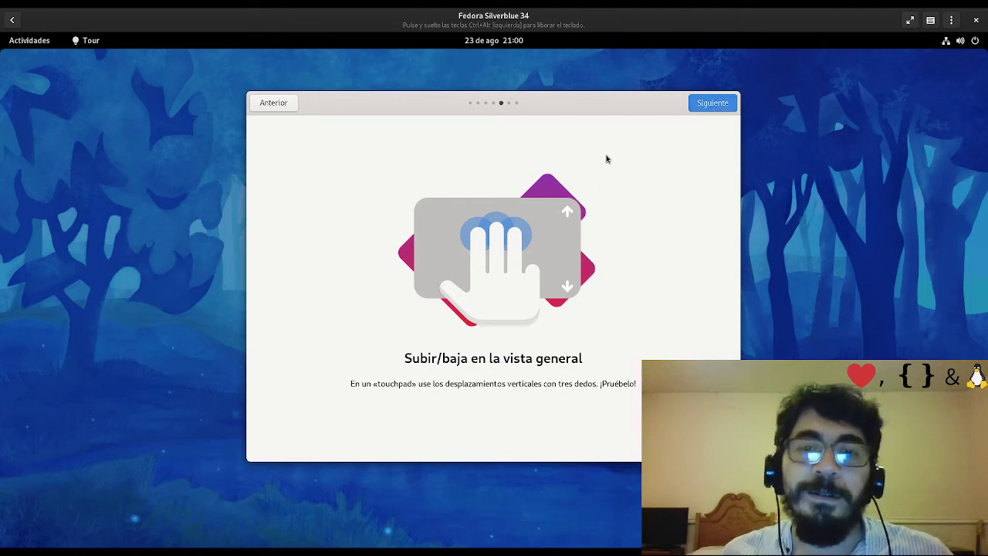
Try the overview and workspace switching on the gesture pages, reaching the tour's final slide
left_click(23, 42)
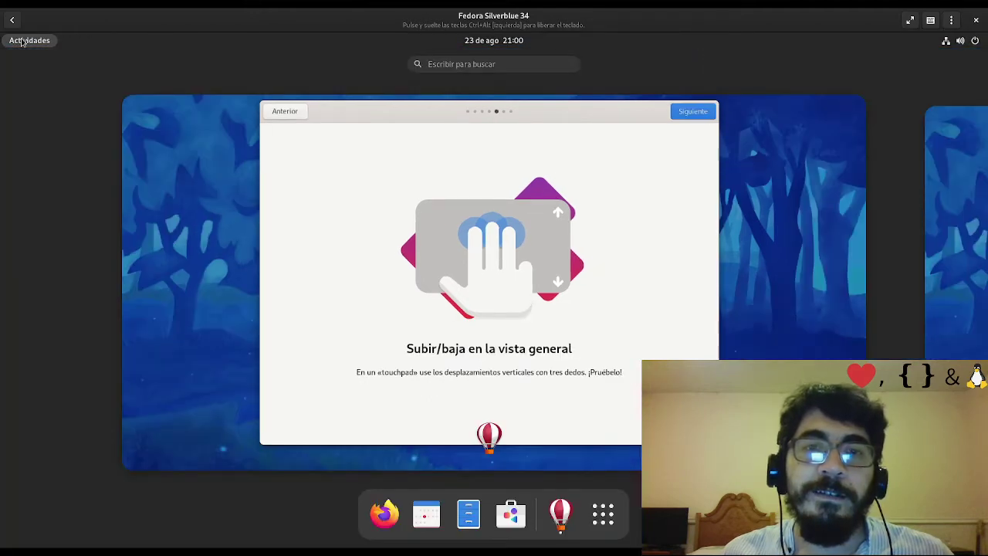
left_click(22, 42)
left_click(705, 108)
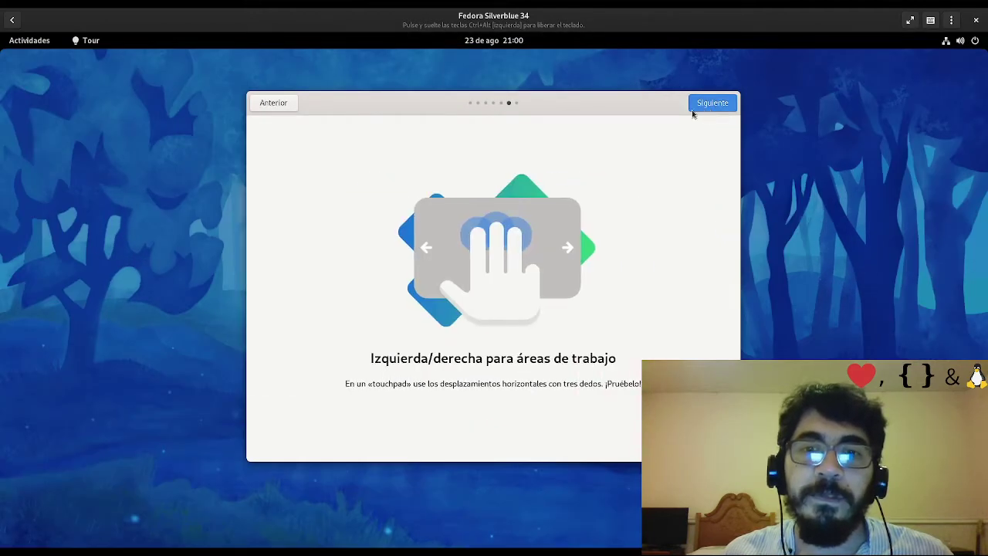
left_click(23, 42)
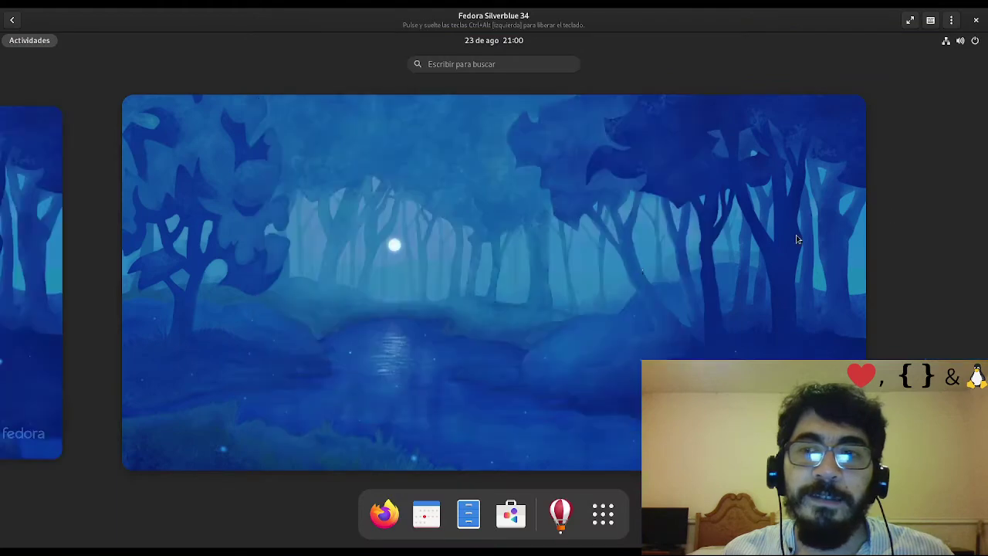
scroll(889, 215, "down", 1)
scroll(97, 269, "up", 1)
left_click(698, 112)
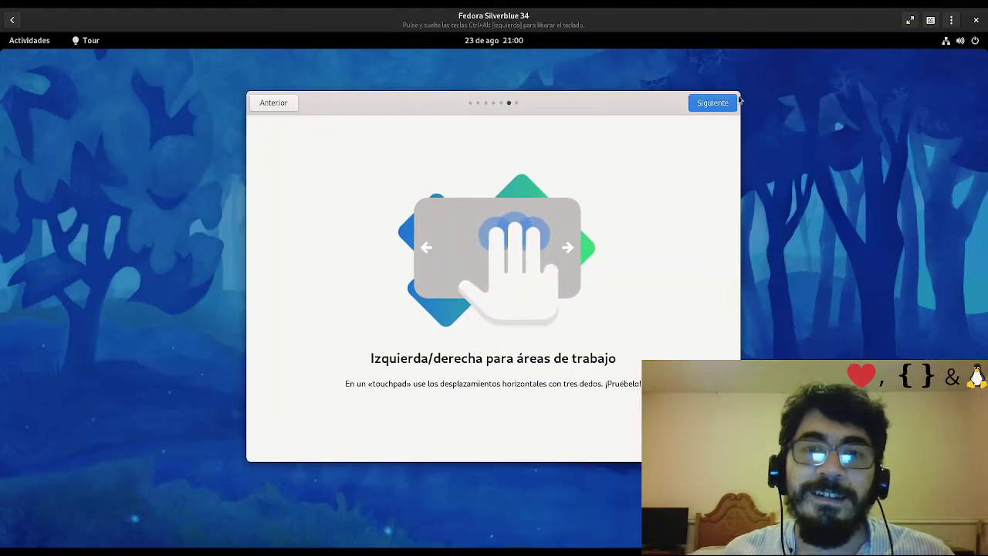
left_click(726, 102)
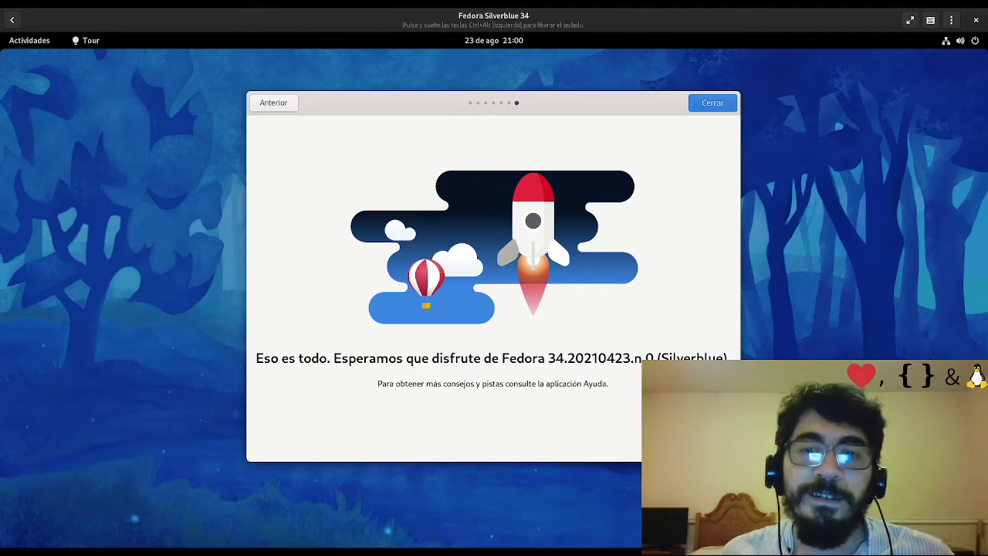
Close the tour, show the VM's application grid, then switch to the host workspace
left_click(721, 105)
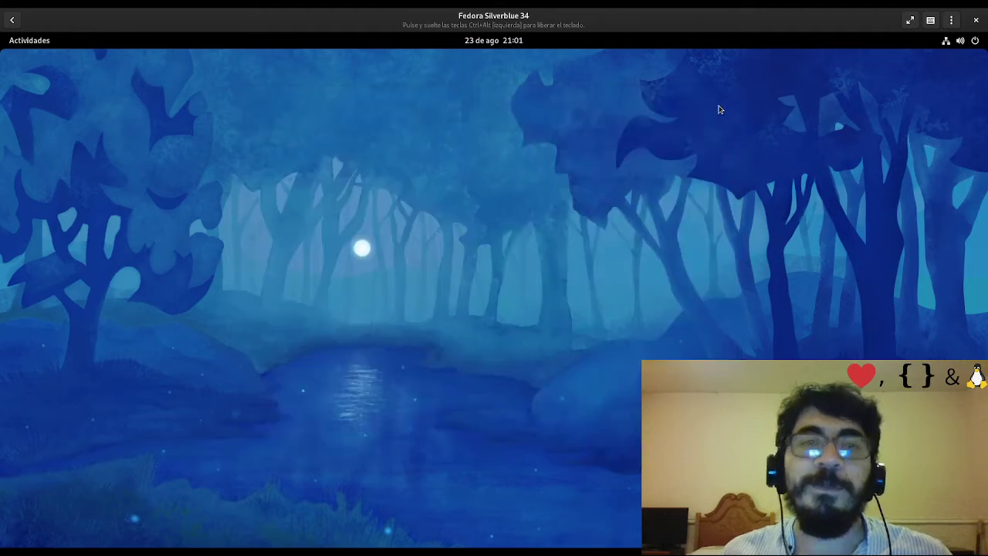
left_click(24, 43)
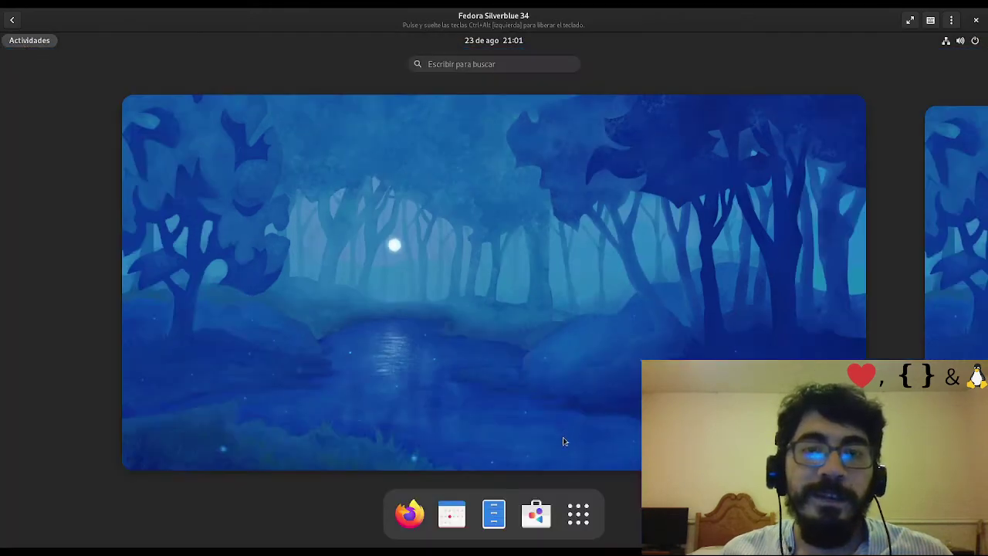
left_click(578, 514)
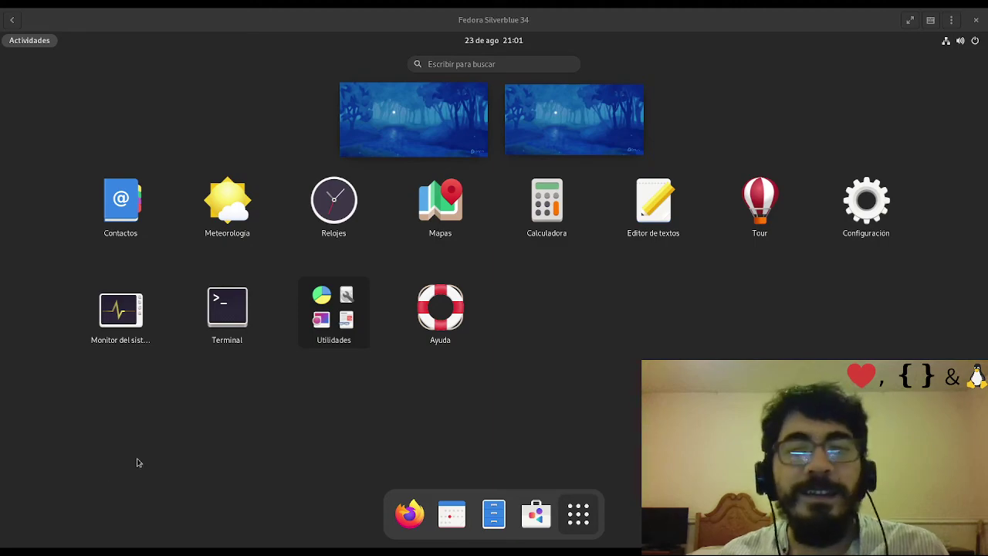
key("super+Page_Up")
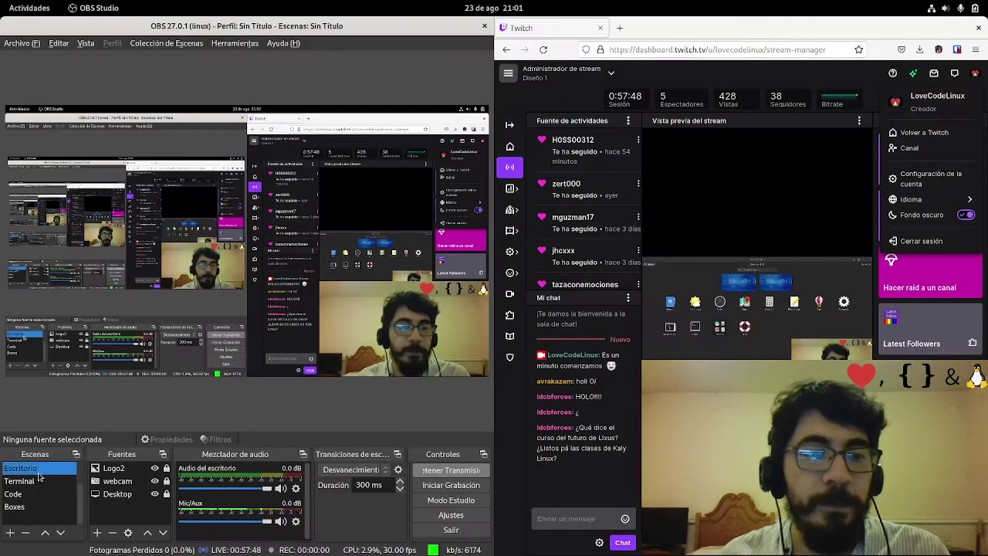
Bring OBS forward from the host overview and switch the live output to the Code scene
key("super+Page_Down")
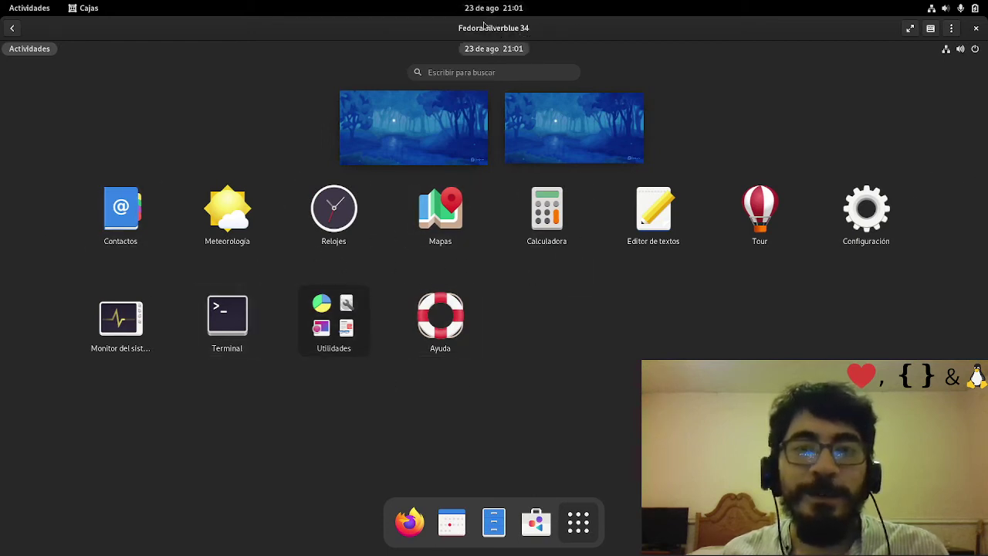
mouse_move(2, 4)
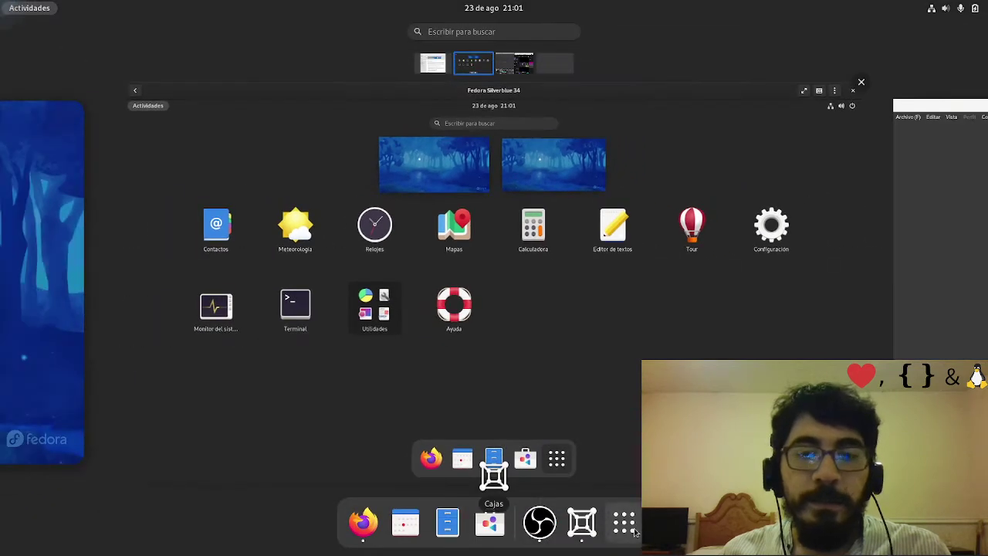
key("super")
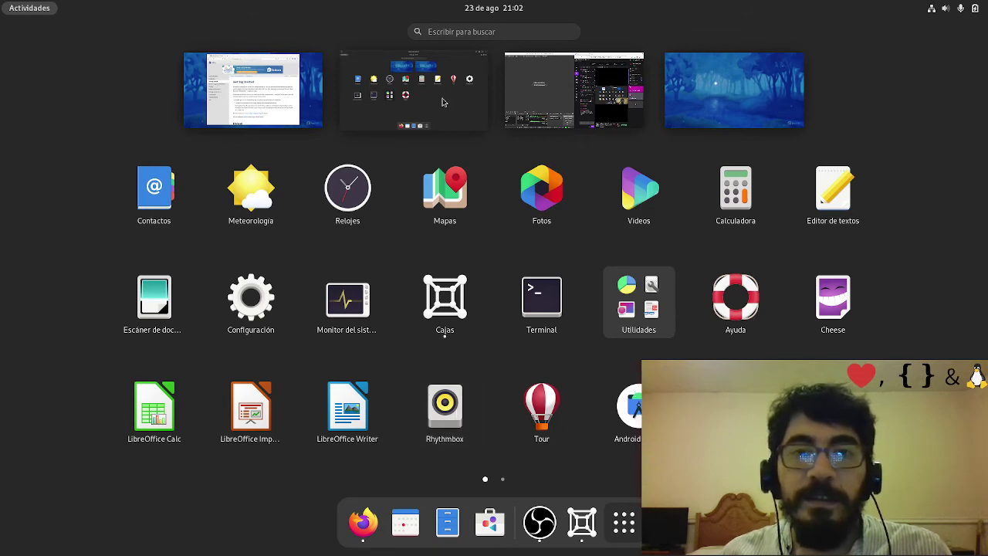
left_click(427, 113)
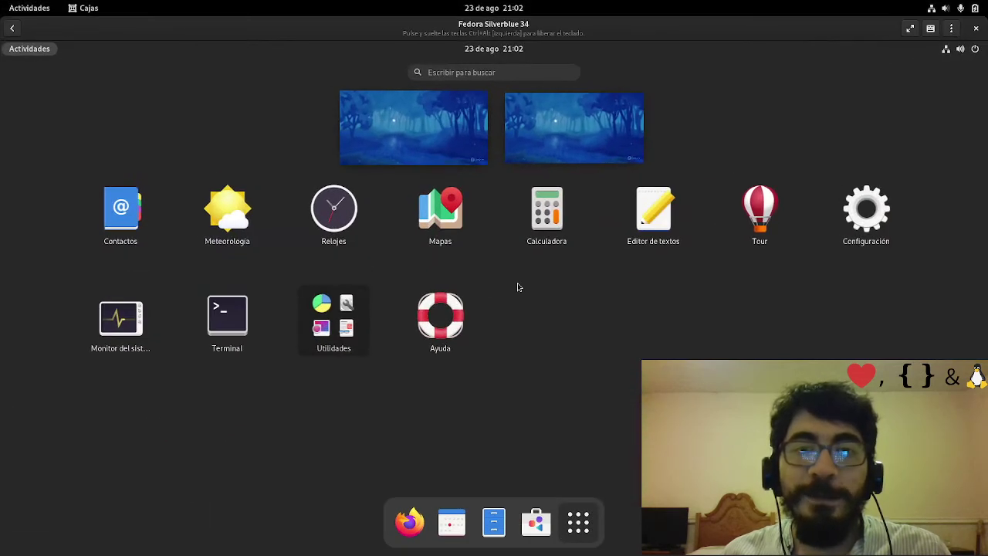
left_click(29, 7)
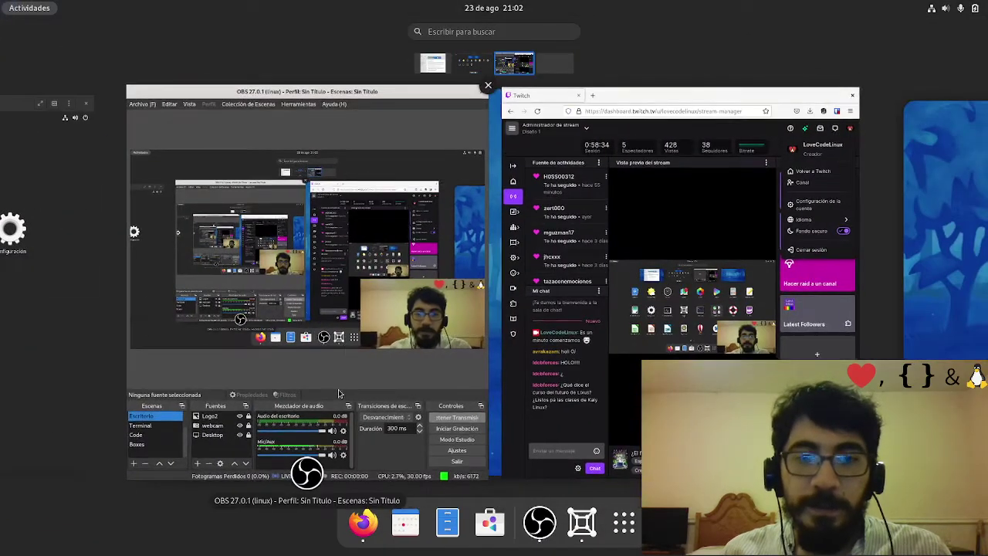
left_click(339, 360)
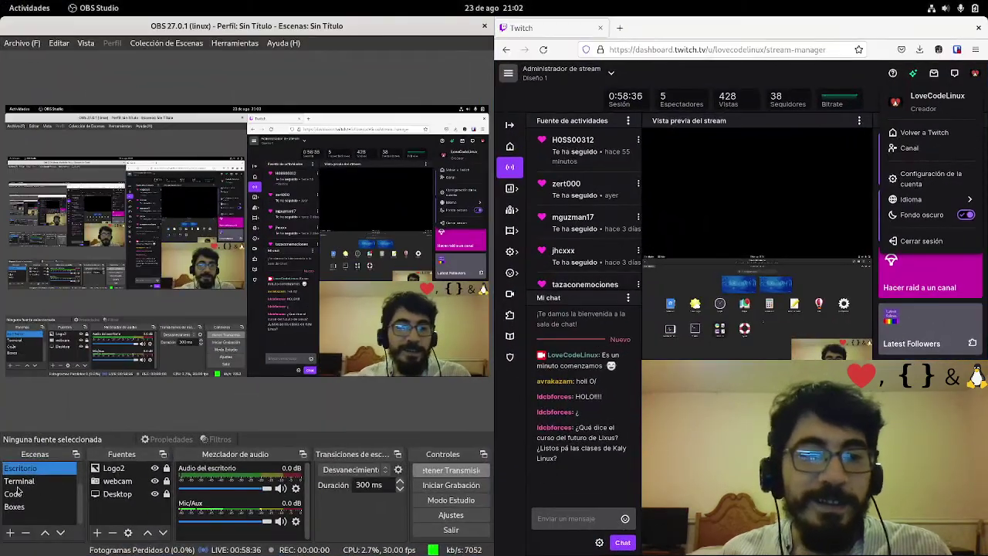
left_click(23, 507)
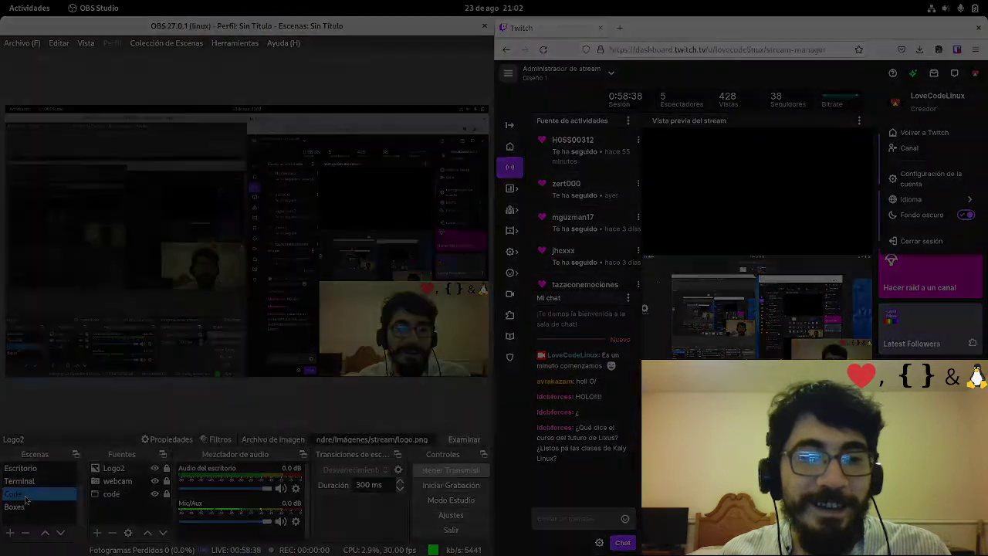